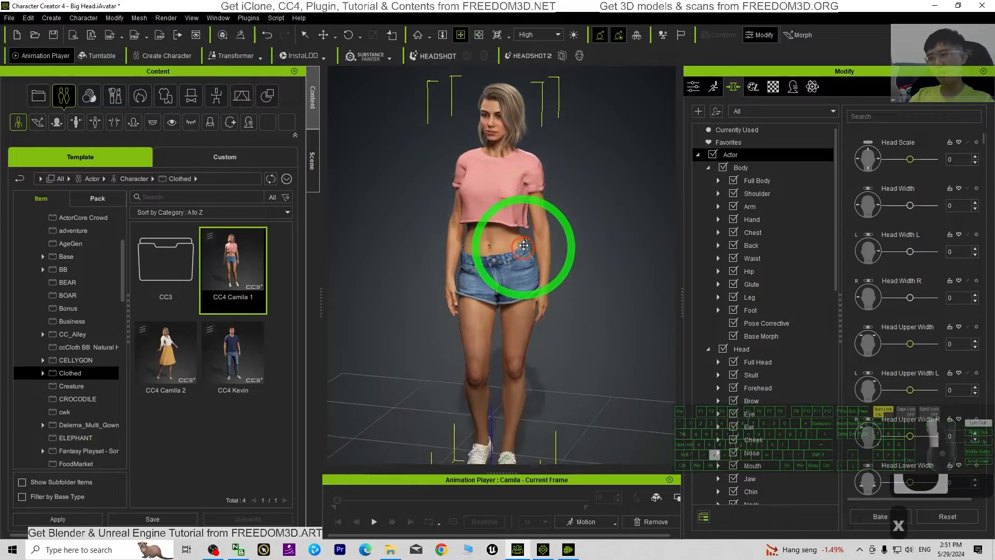
Examine the clothed Camila character from the front and the side, from full figure to upper body
key("c")
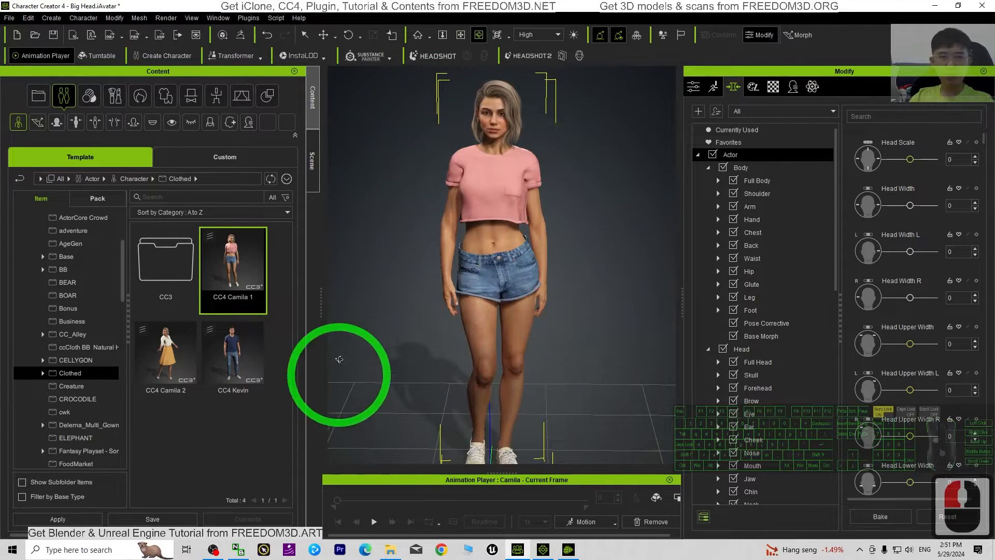
key("c")
left_click_drag(393, 262, 318, 251)
key("x")
left_click_drag(582, 246, 575, 334)
key("c")
mouse_move(575, 334)
left_mouse_down()
mouse_move(698, 313)
mouse_move(573, 328)
left_mouse_up()
scroll(539, 289, "up", 8)
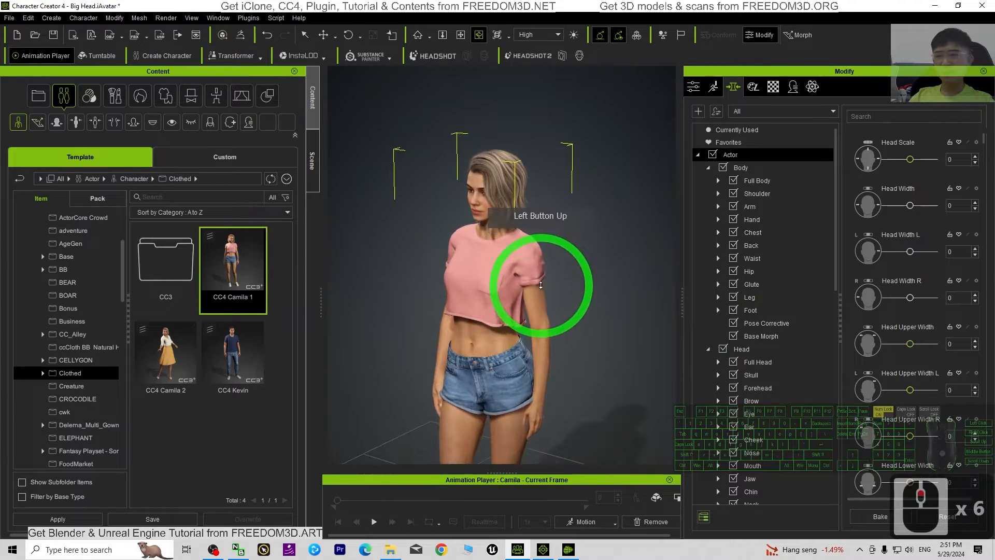
left_click_drag(533, 296, 553, 366)
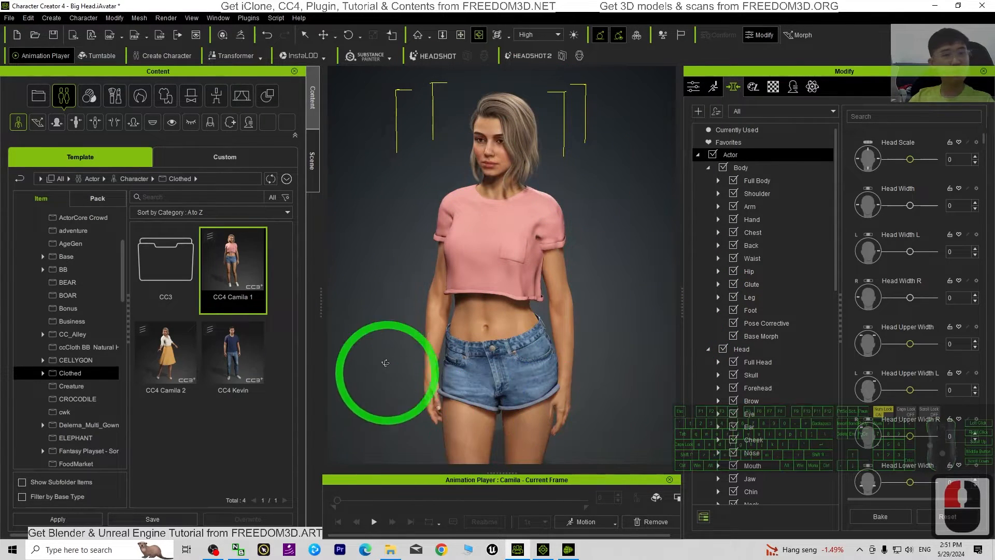
Export the unmodified character as an iAvatar file named "camila default" on the desktop
left_click_drag(479, 5, 611, 49)
left_click(144, 68)
left_click(169, 165)
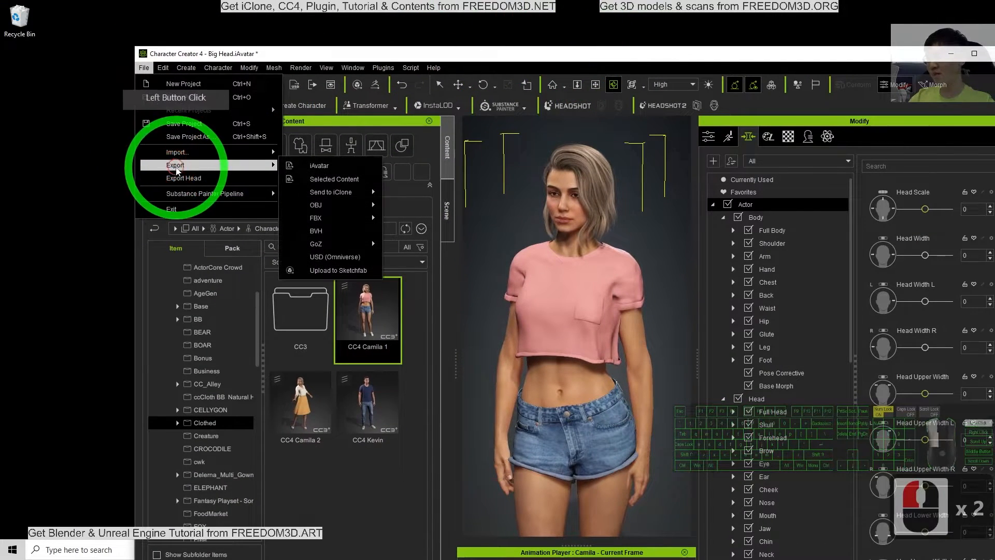
left_click(336, 165)
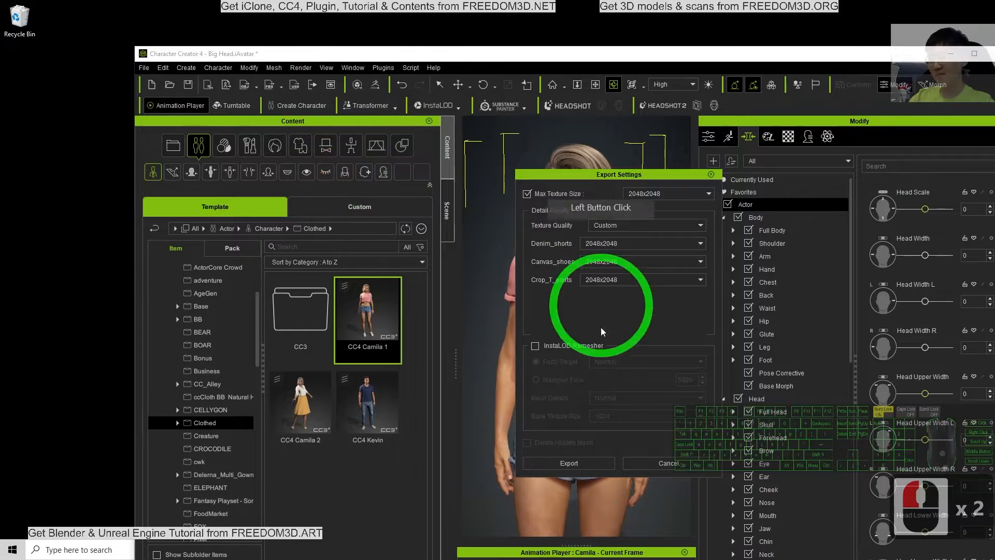
left_click(568, 462)
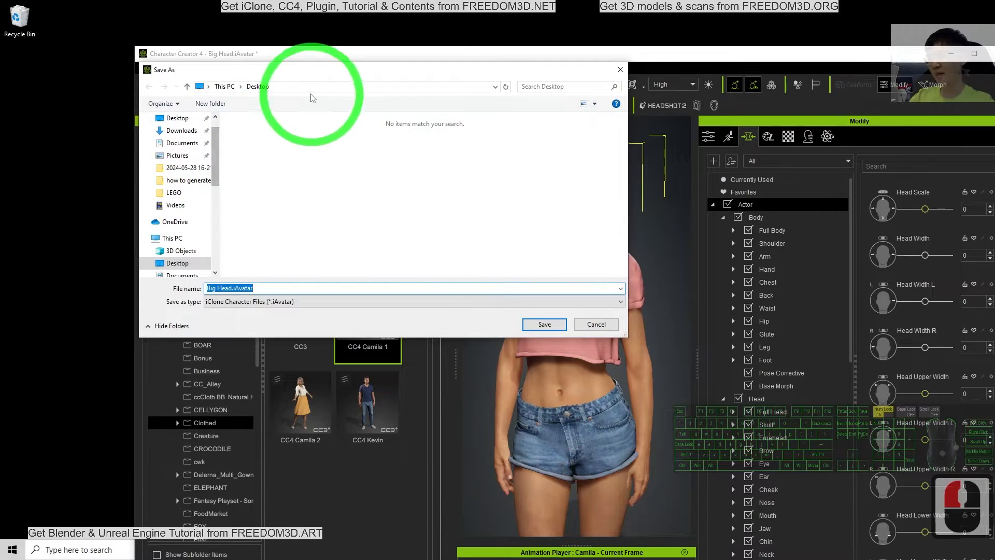
double_click(271, 289)
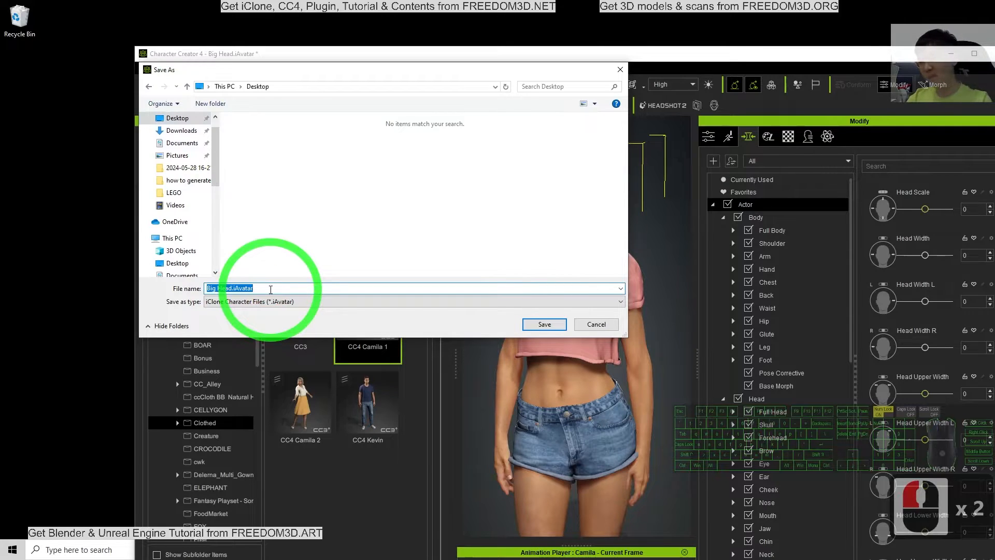
type("camila d3")
key("BackSpace")
type("efault")
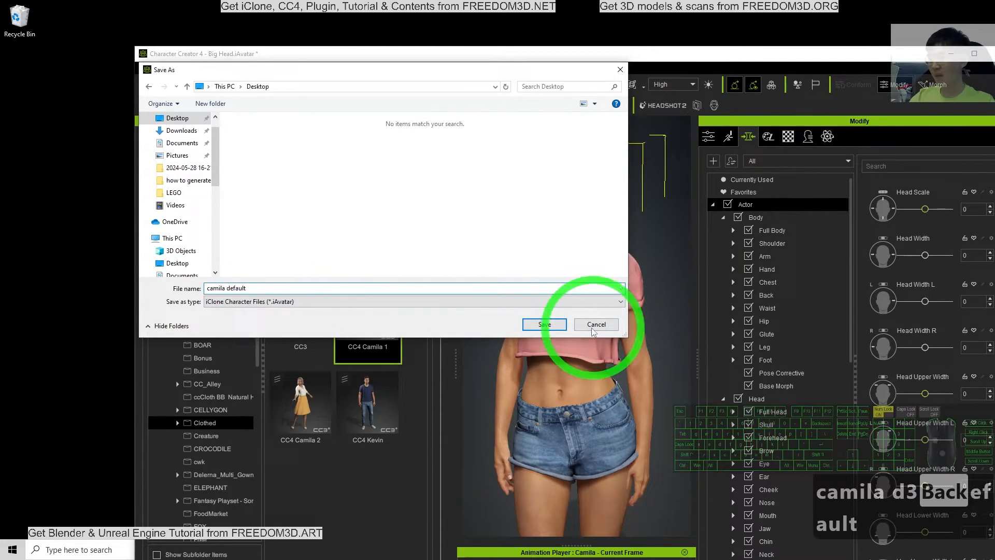
left_click(544, 324)
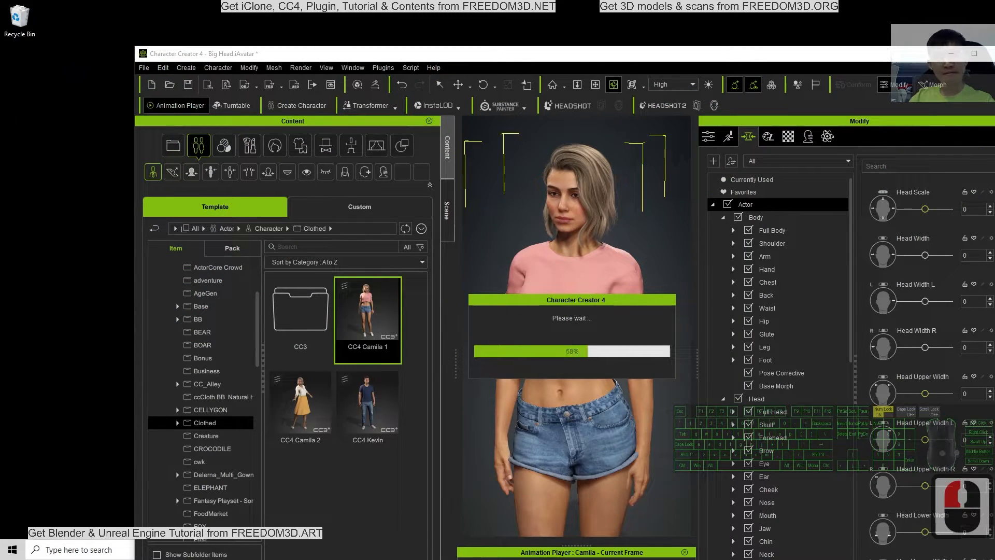
left_click(13, 79)
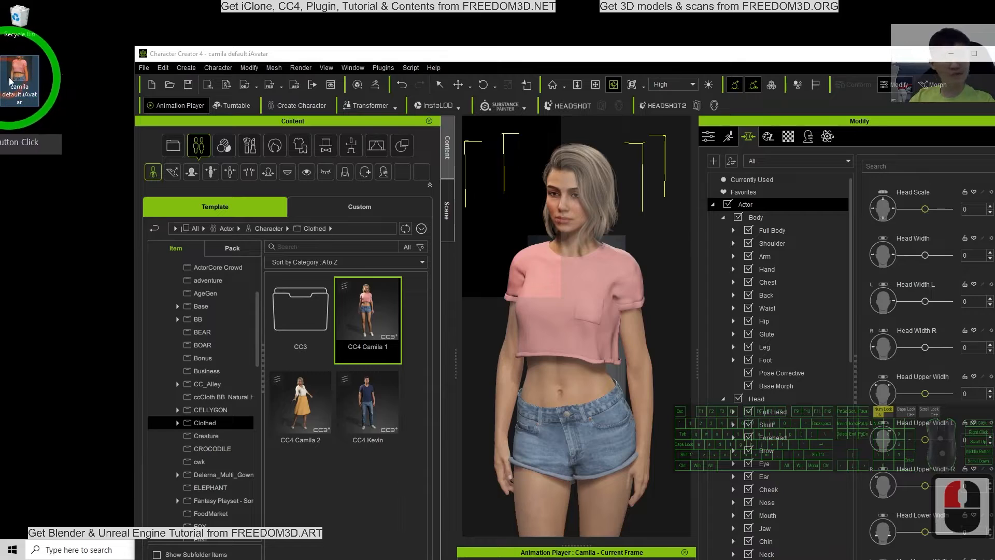
left_click(601, 213)
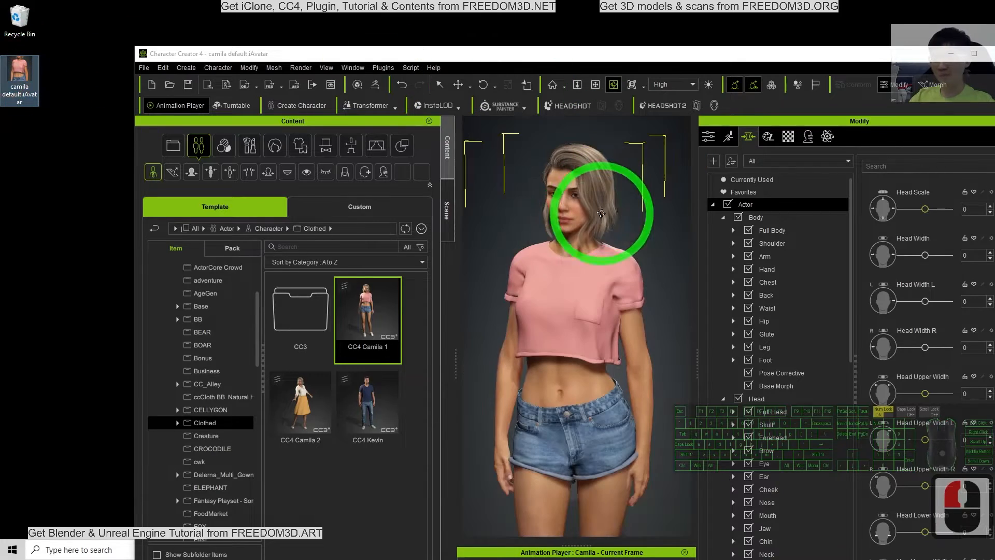
double_click(580, 57)
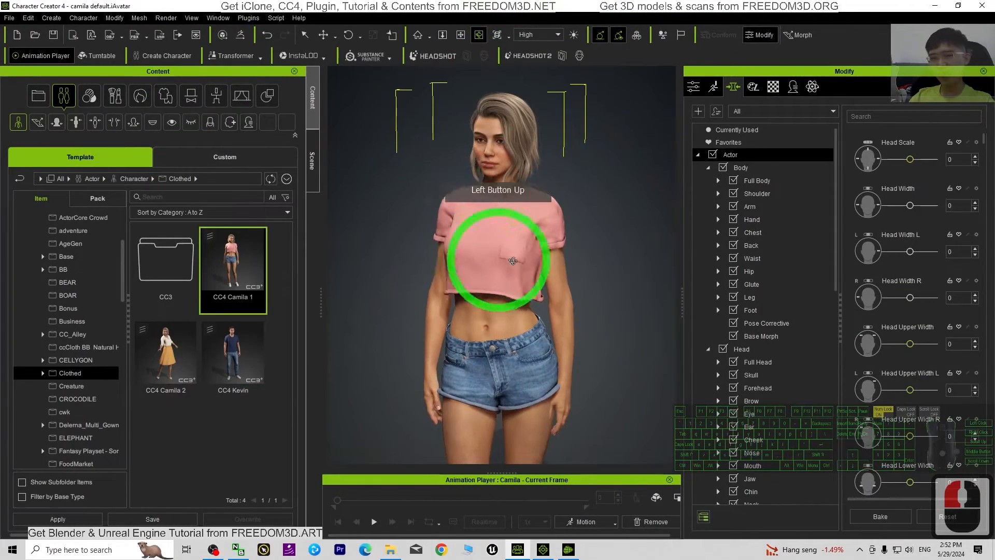
Make the character's figure heavier by setting the Full Body morph Body Fat B to 68
scroll(496, 258, "up", 5)
scroll(494, 259, "down", 5)
key("x")
key("c")
left_click_drag(513, 249, 472, 257)
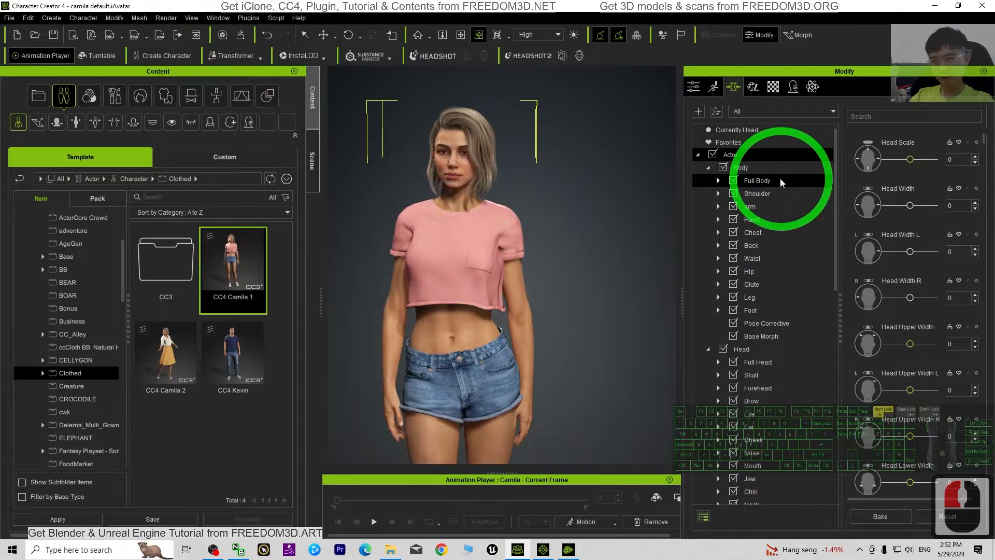
left_click(754, 181)
left_click(971, 159)
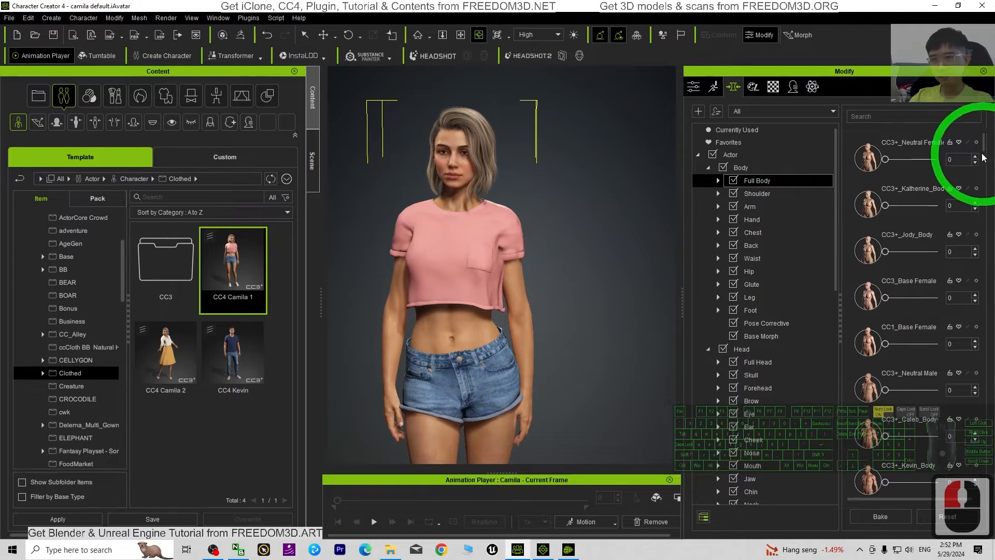
left_click_drag(984, 148, 985, 243)
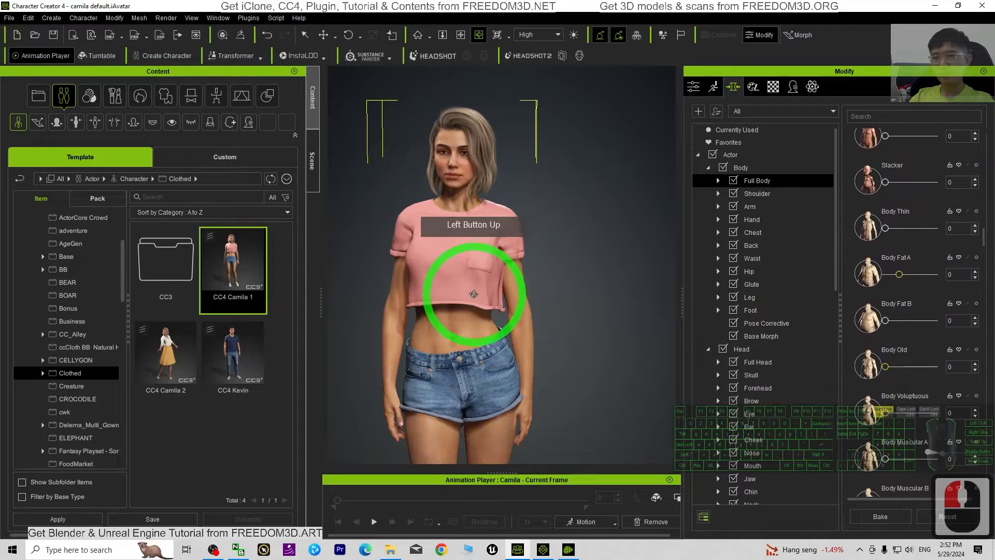
scroll(517, 322, "down", 6)
scroll(518, 322, "up", 2)
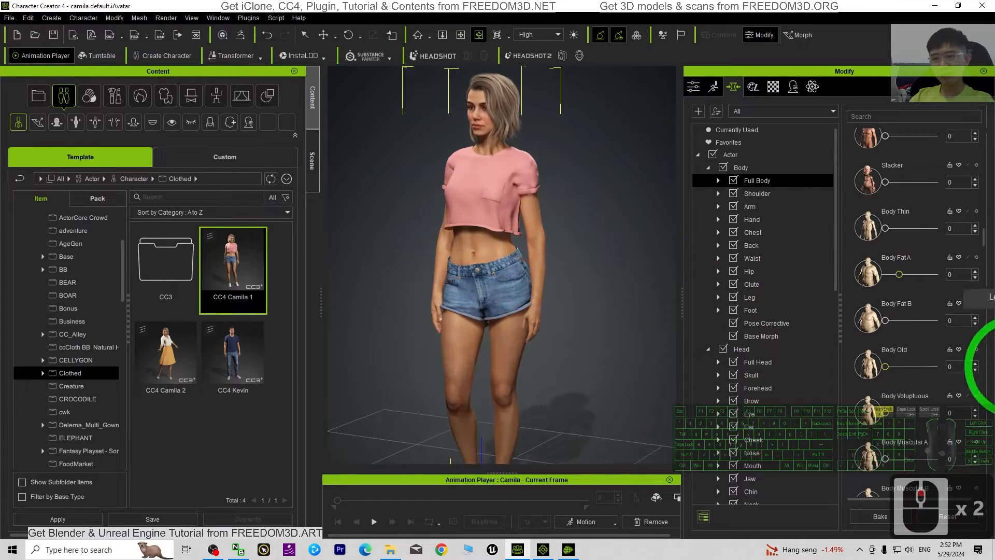
left_click(886, 322)
left_click_drag(886, 322, 916, 327)
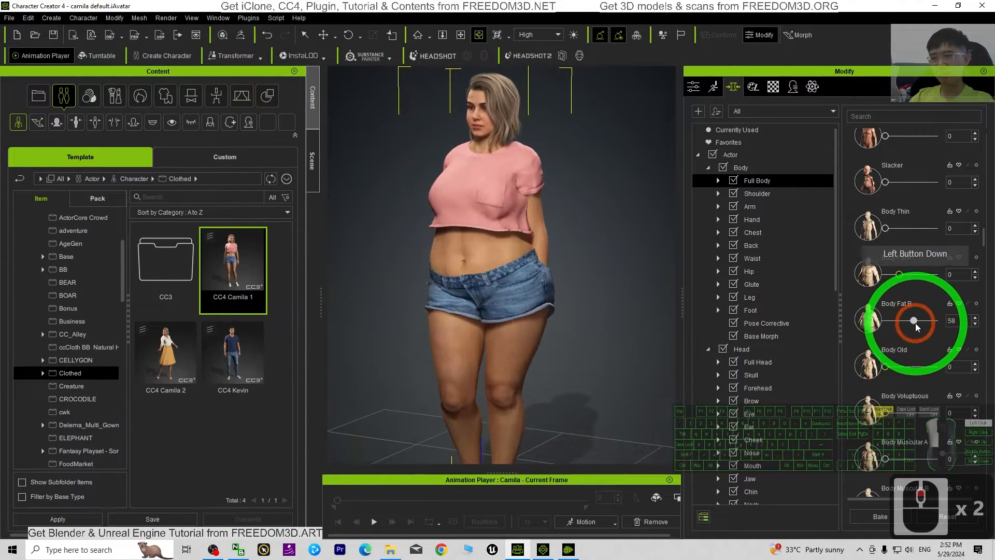
left_click_drag(484, 280, 505, 290)
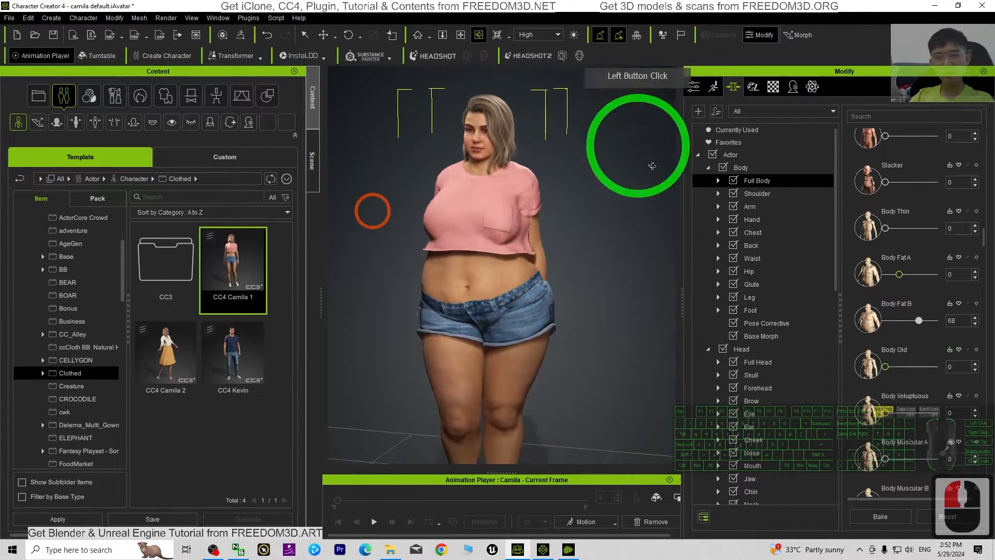
Export the heavier character as an iAvatar file named "fat" on the desktop
left_click_drag(484, 7, 608, 61)
left_click(163, 74)
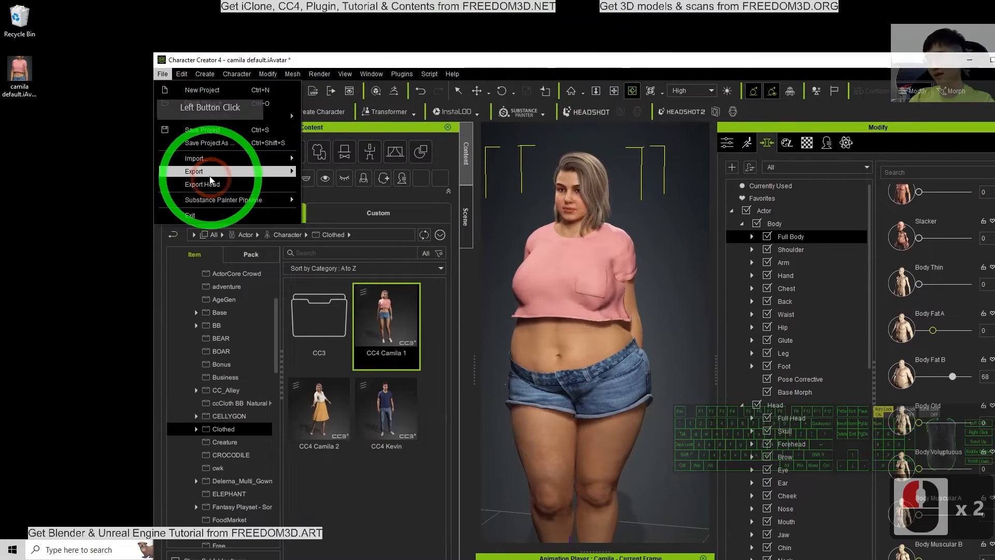
left_click(254, 171)
left_click(341, 171)
left_click(153, 196)
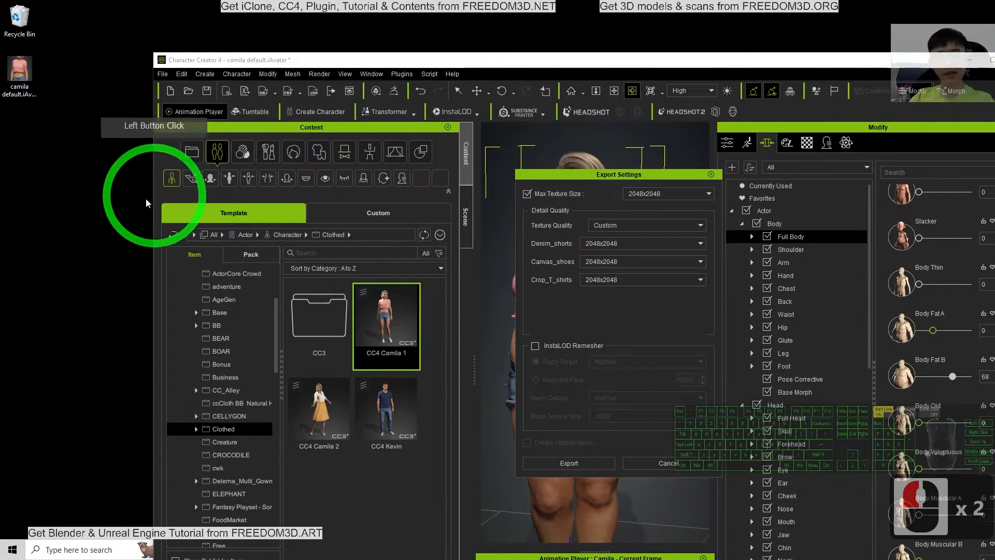
left_click(579, 456)
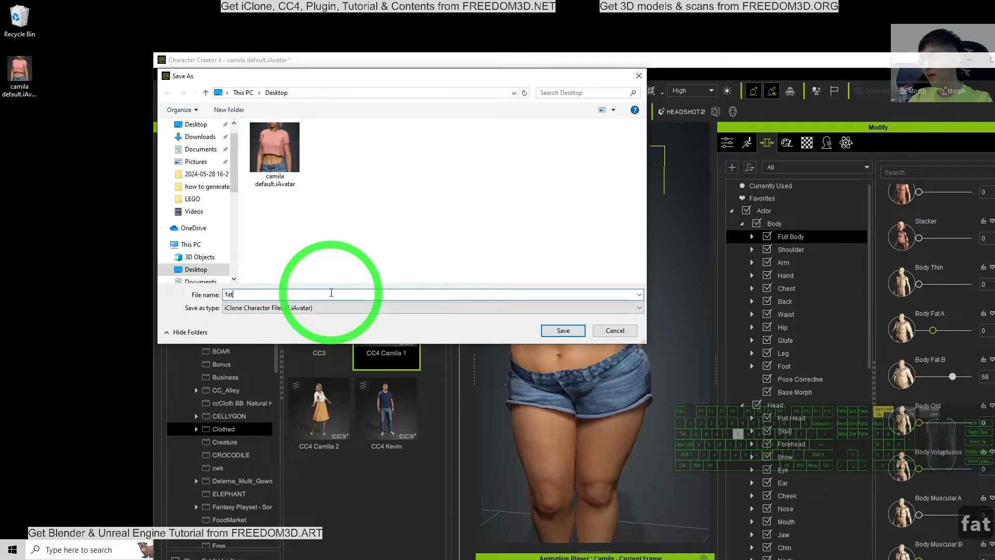
left_click(561, 331)
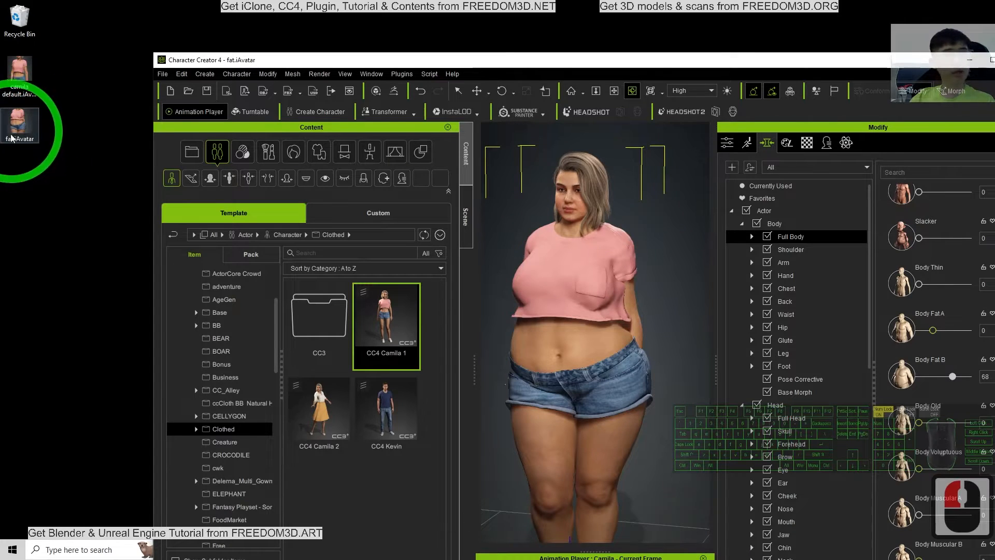
left_click_drag(568, 62, 409, 0)
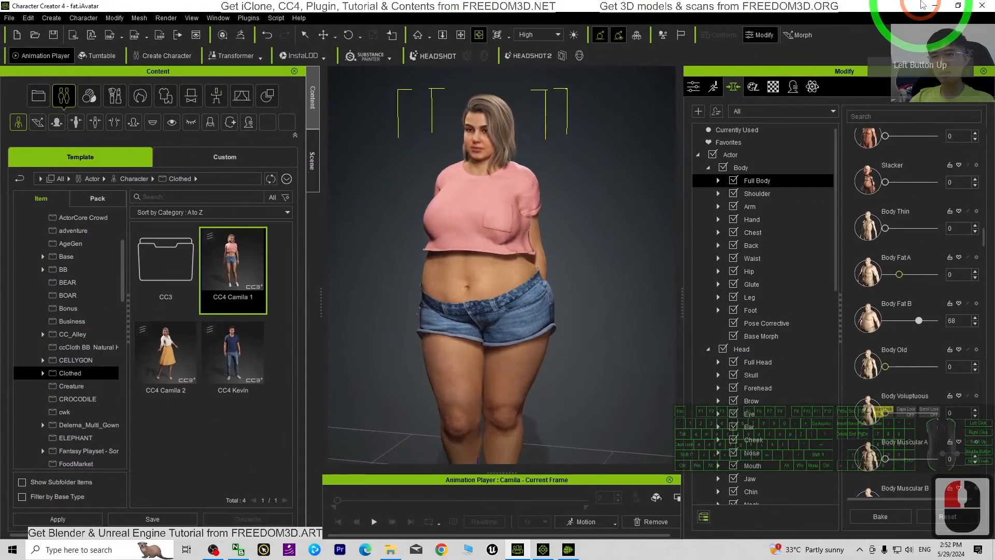
Switch to iClone 8 and load the desktop file camila default.iAvatar into the empty scene
left_click(933, 6)
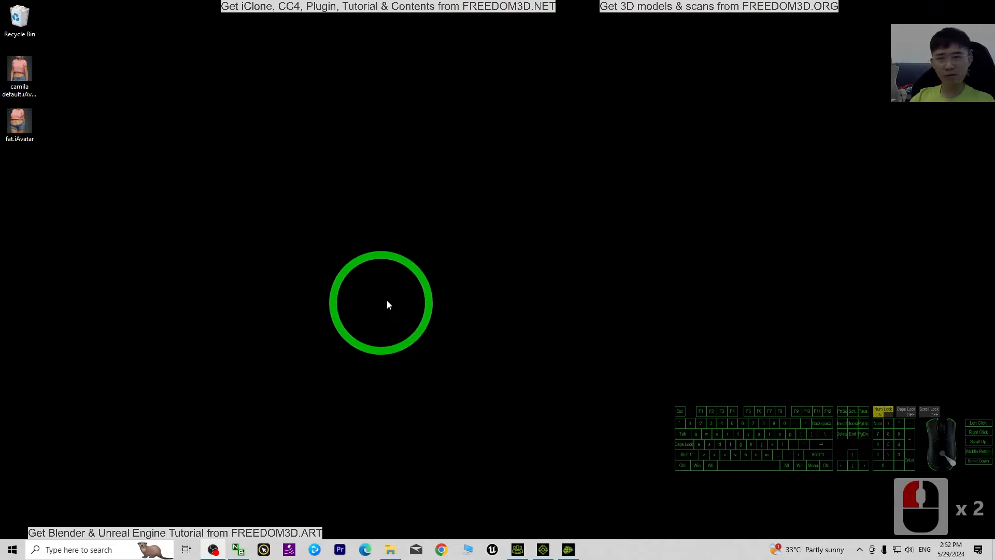
left_click(415, 308)
left_click(543, 549)
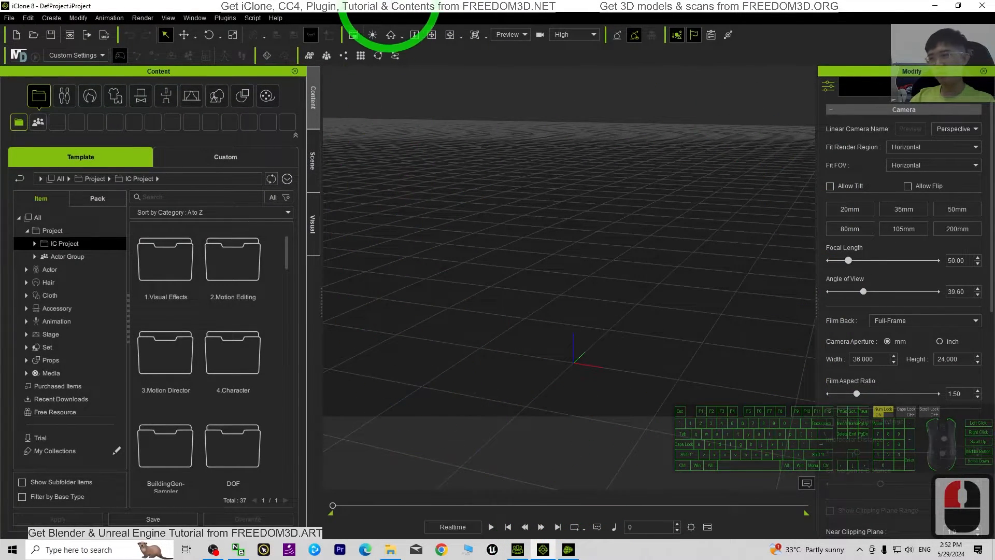
left_click_drag(389, 4, 429, 7)
left_click_drag(38, 80, 505, 321)
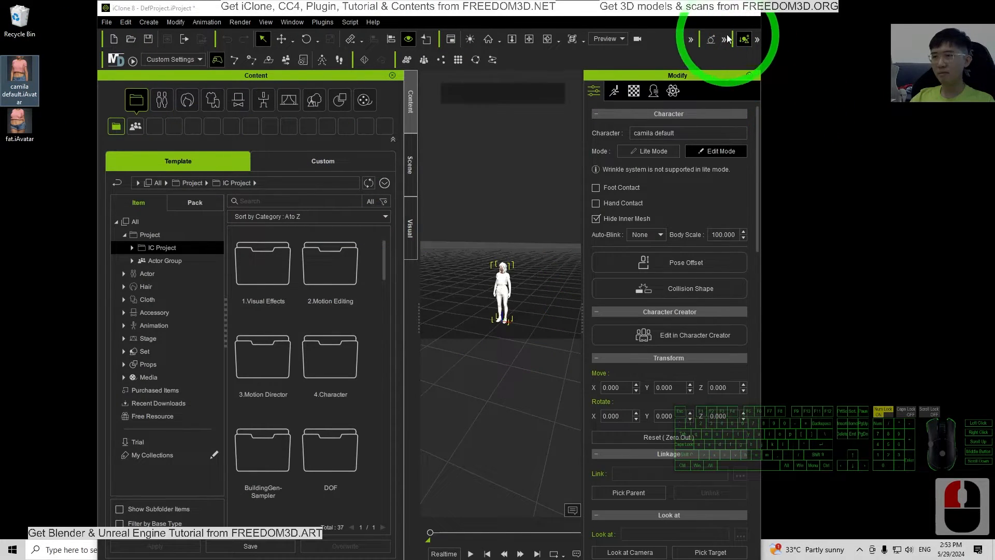
left_click(724, 8)
Send the camila default character from its motion settings to Morph Creator and switch to that program
scroll(621, 237, "up", 10)
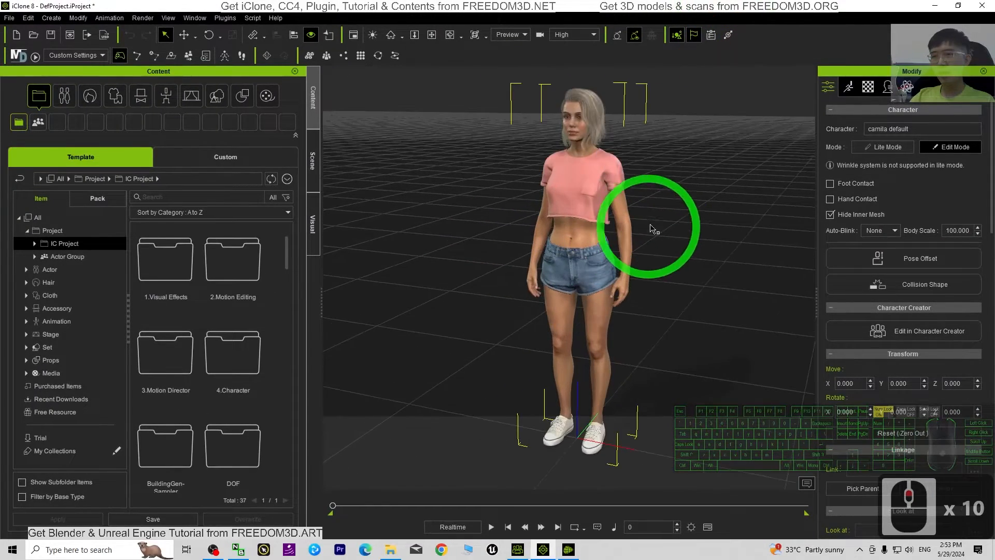
key("x")
left_click_drag(650, 226, 589, 277)
key("c")
left_click_drag(588, 278, 632, 258)
left_click(849, 90)
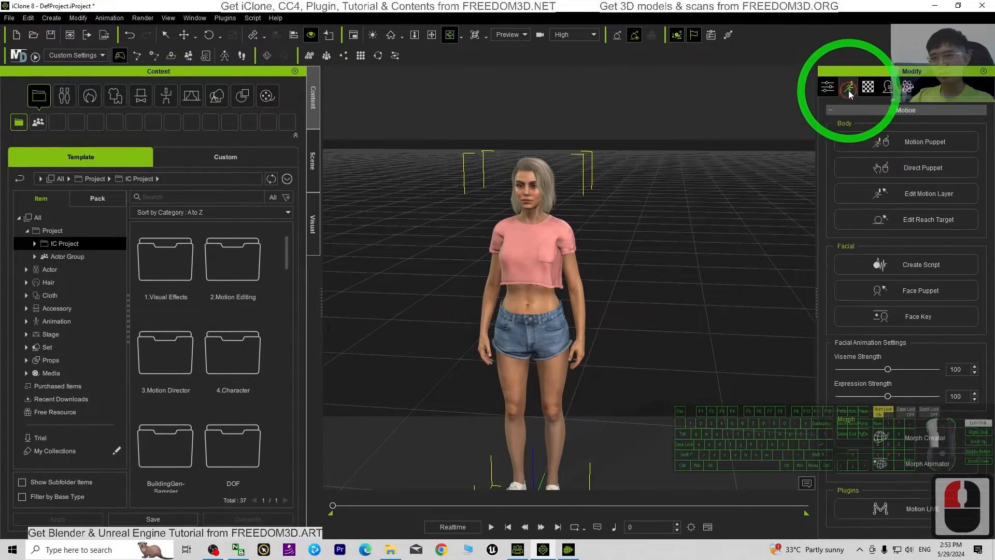
left_click(904, 439)
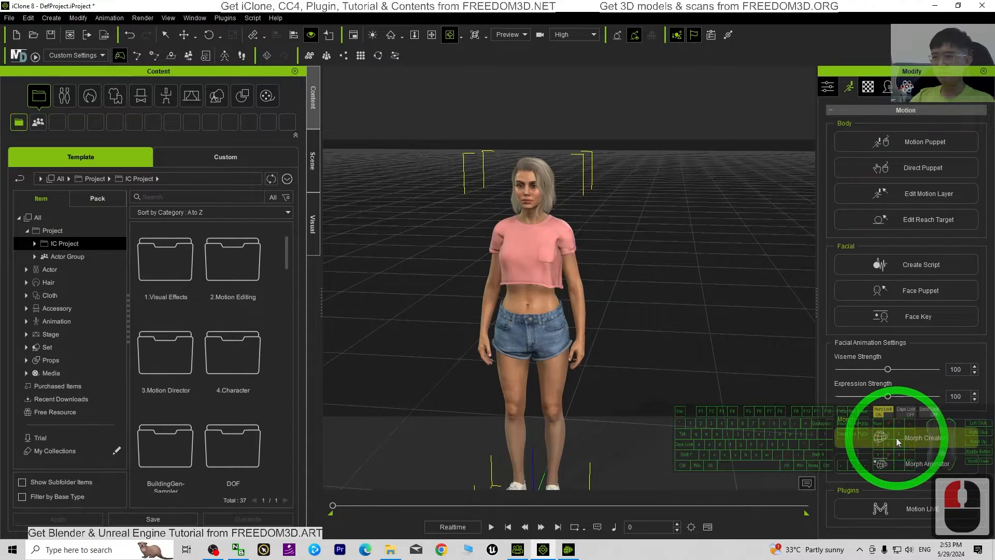
left_click(576, 549)
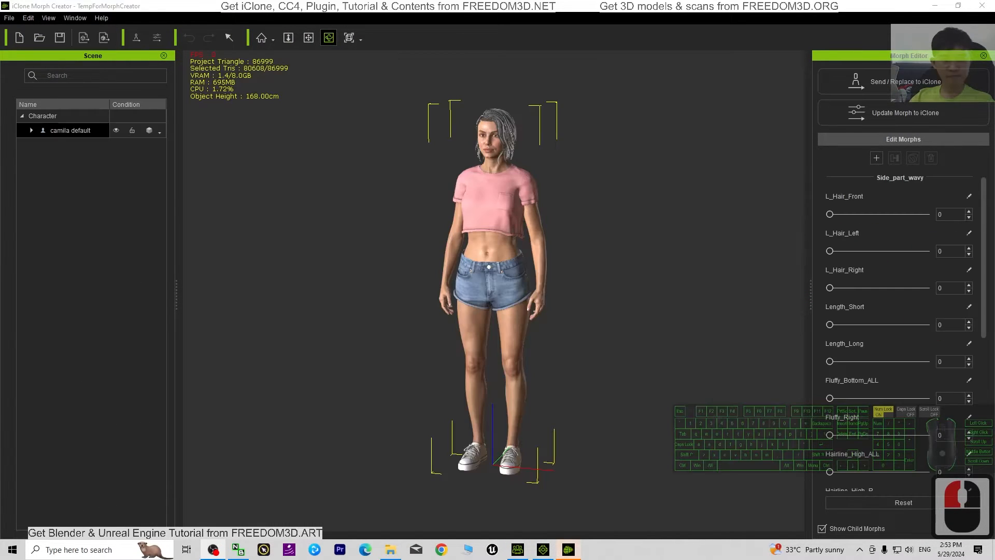
left_click(436, 299)
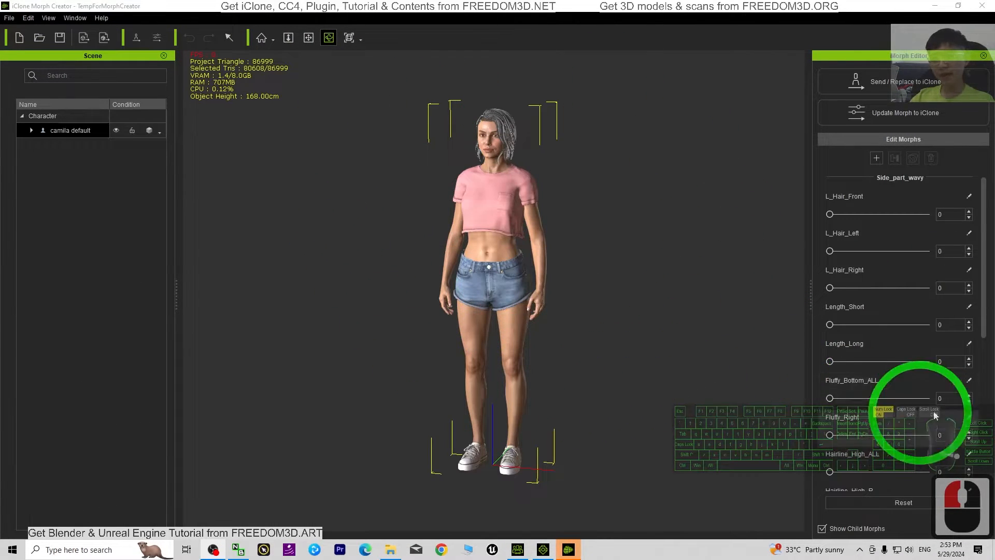
Delete all existing hair morphs listed for the camila default character
scroll(928, 399, "down", 5)
scroll(922, 387, "up", 6)
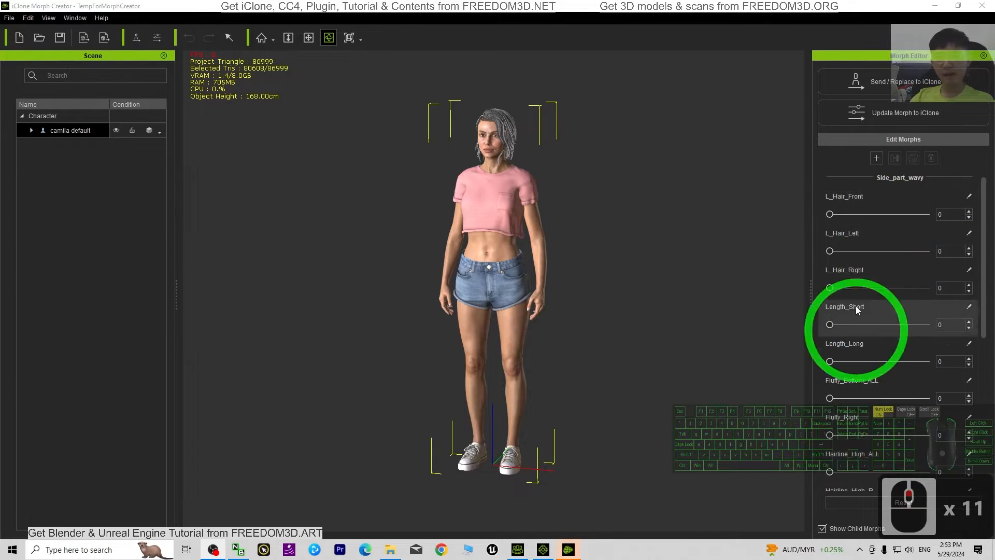
scroll(886, 357, "down", 5)
scroll(913, 441, "up", 6)
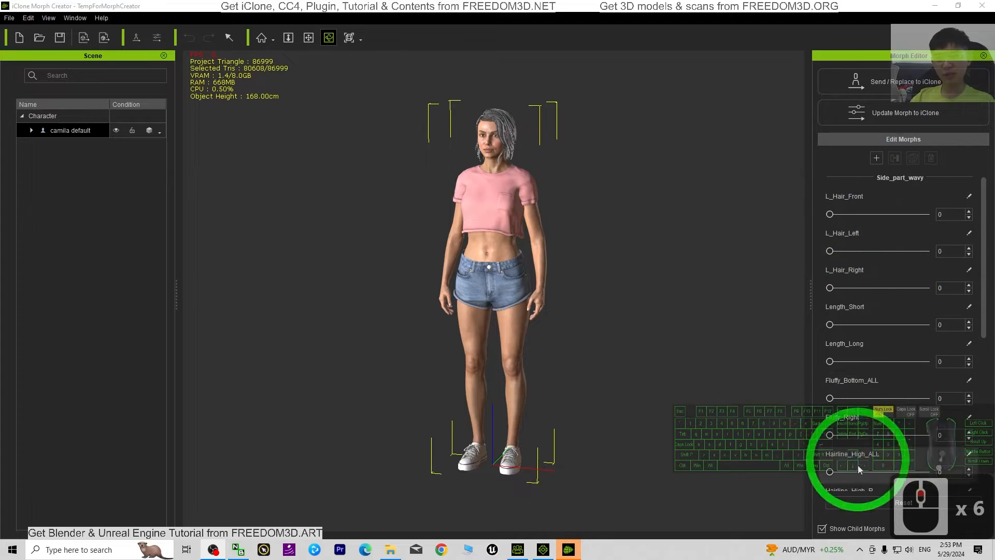
left_click(917, 215)
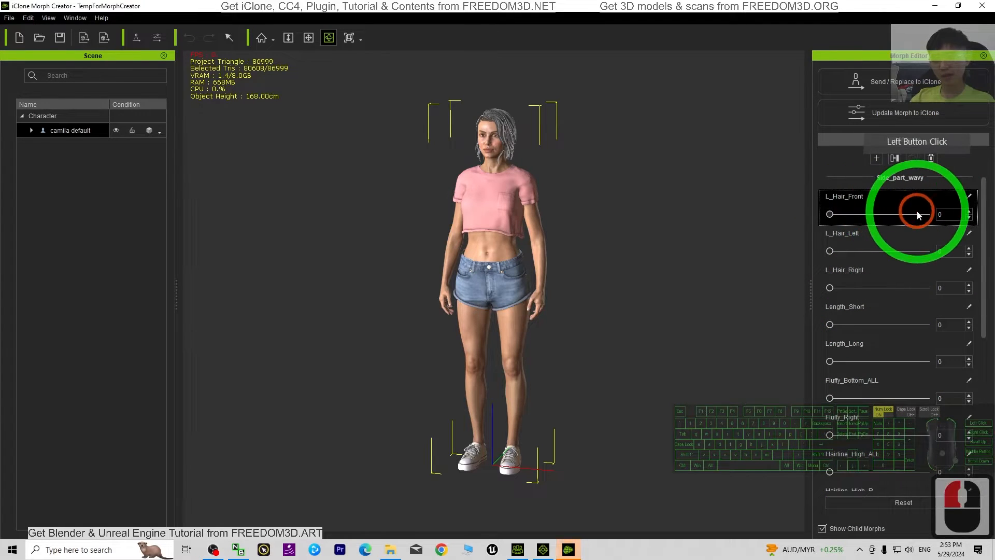
key("ctrl+a")
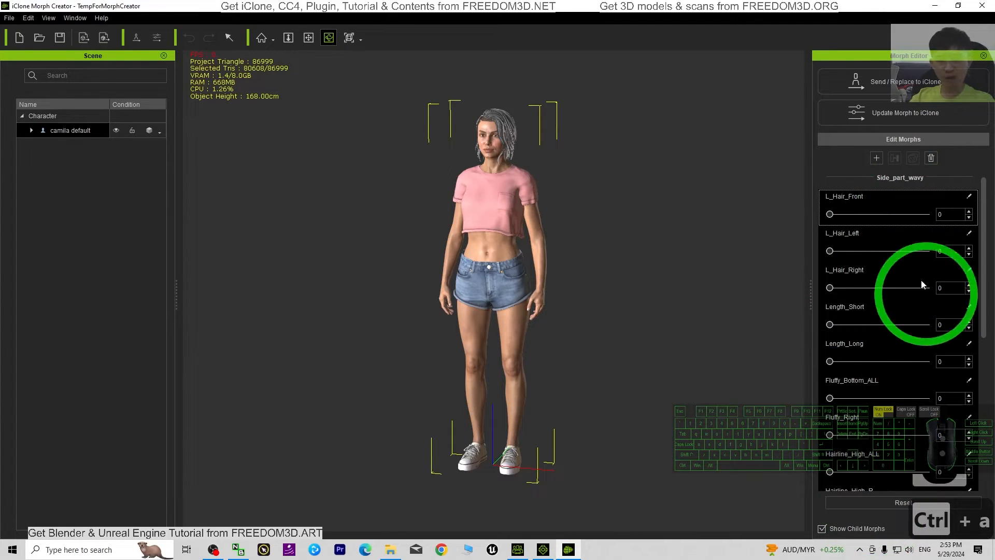
left_click(931, 162)
left_click(879, 464)
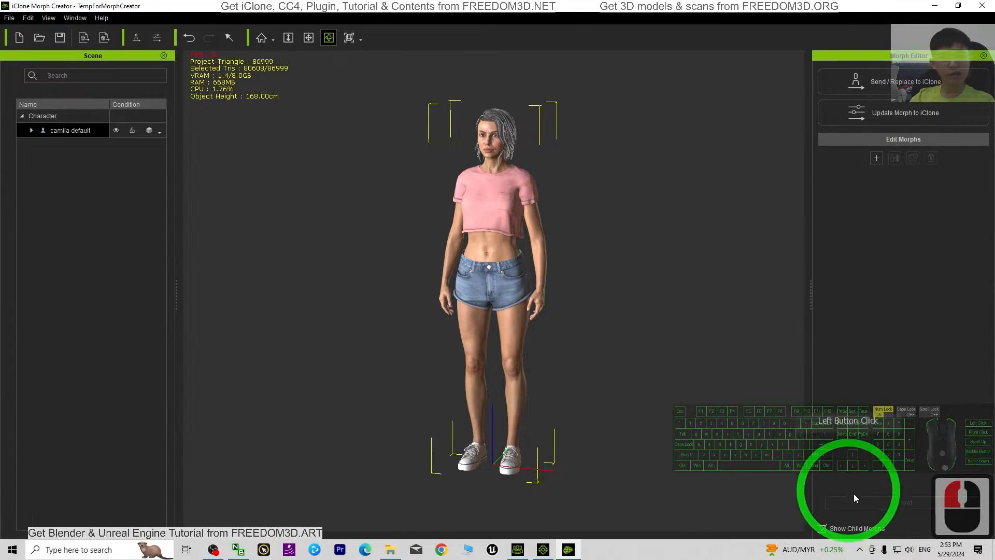
Add a new morph to the character from the desktop file fat.iAvatar
left_click(882, 161)
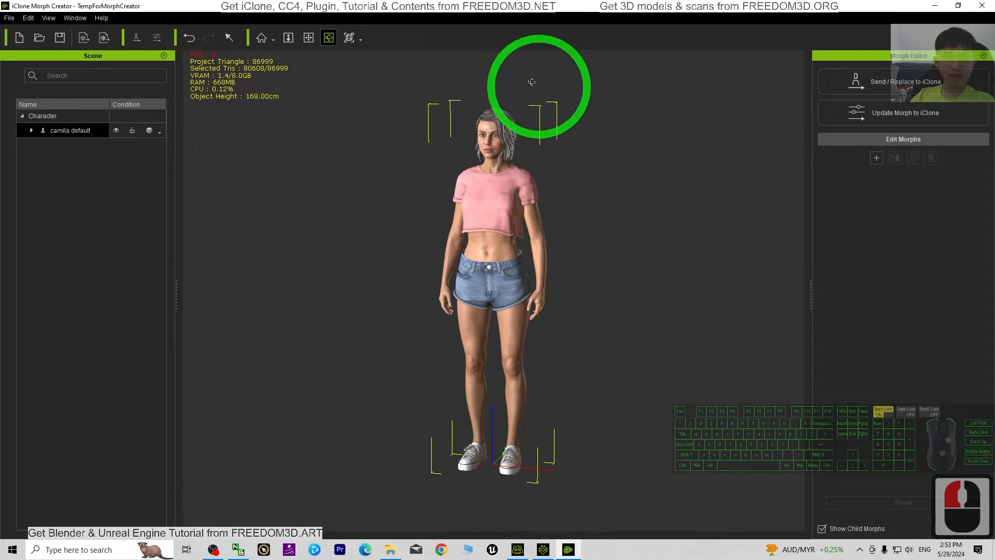
left_click(876, 158)
left_click(192, 113)
left_click(172, 98)
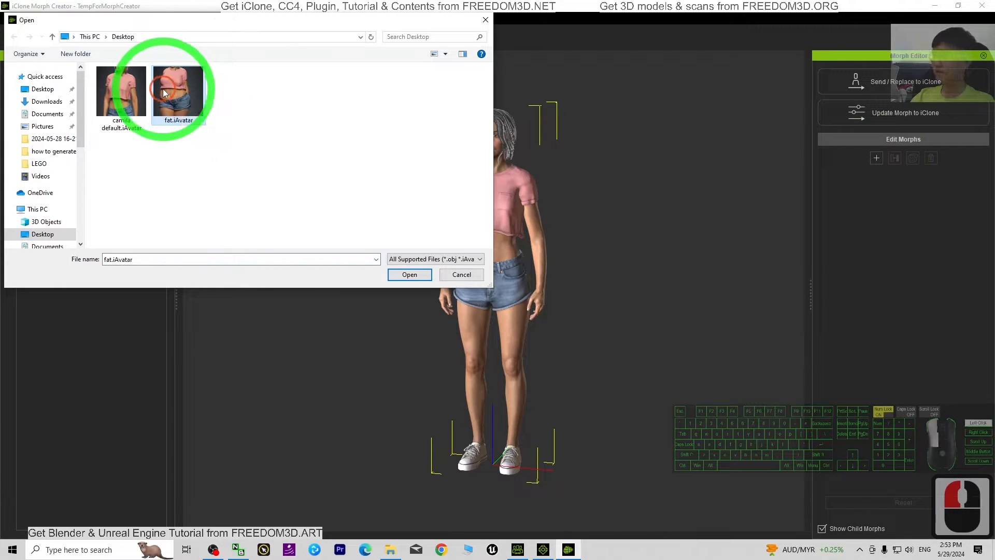
left_click(407, 276)
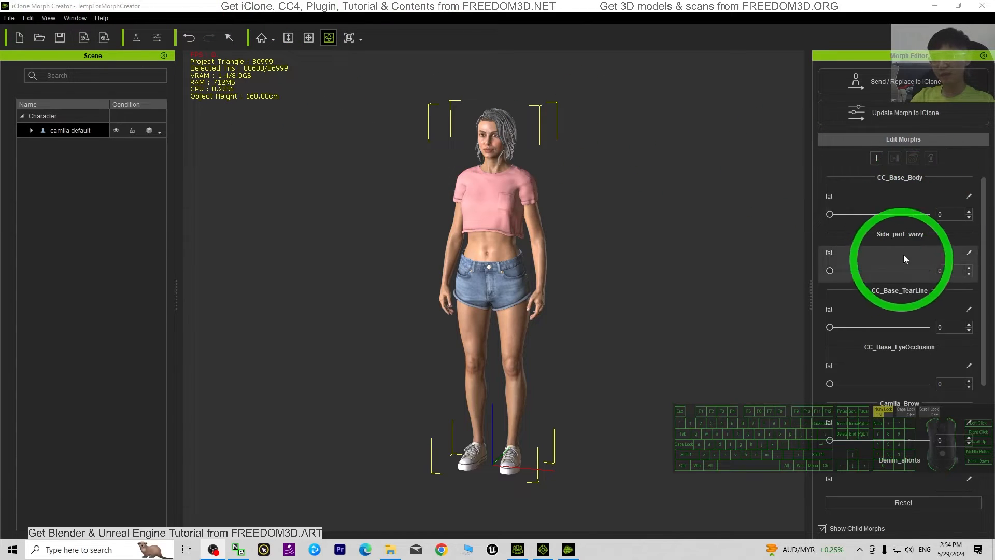
Update the fat morph to iClone, then close Morph Creator without saving the project and return to iClone 8
left_click(903, 114)
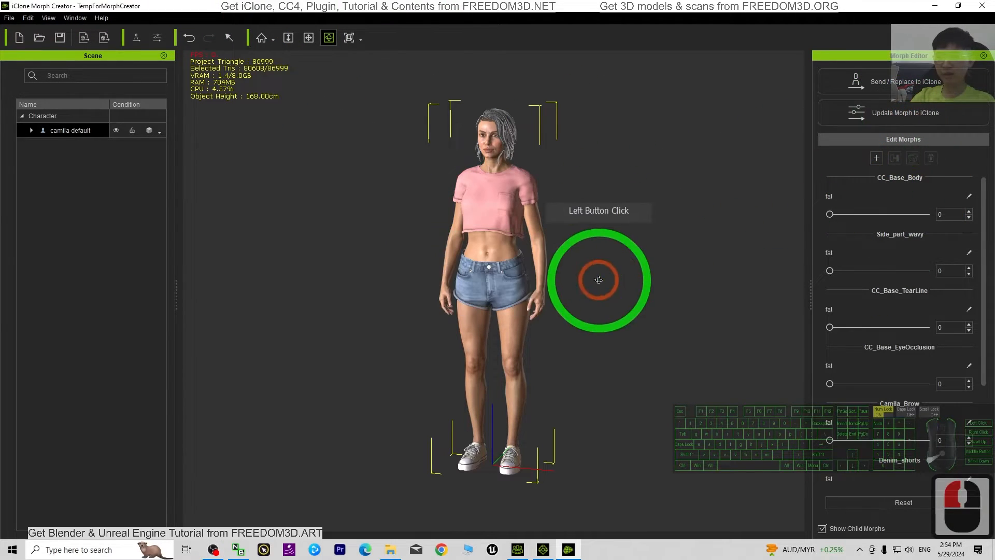
left_click(983, 6)
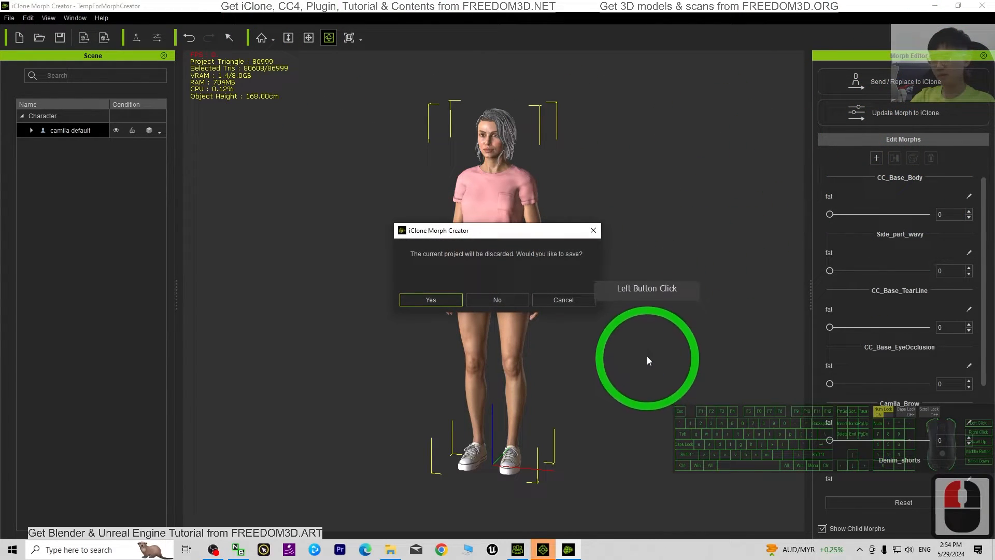
left_click(498, 300)
left_click(562, 551)
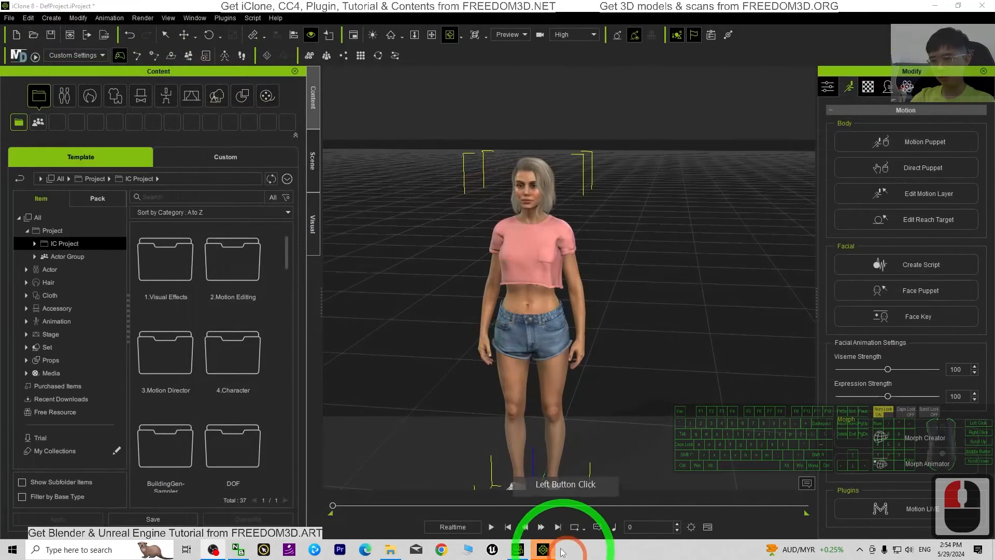
left_click(542, 552)
left_click(543, 551)
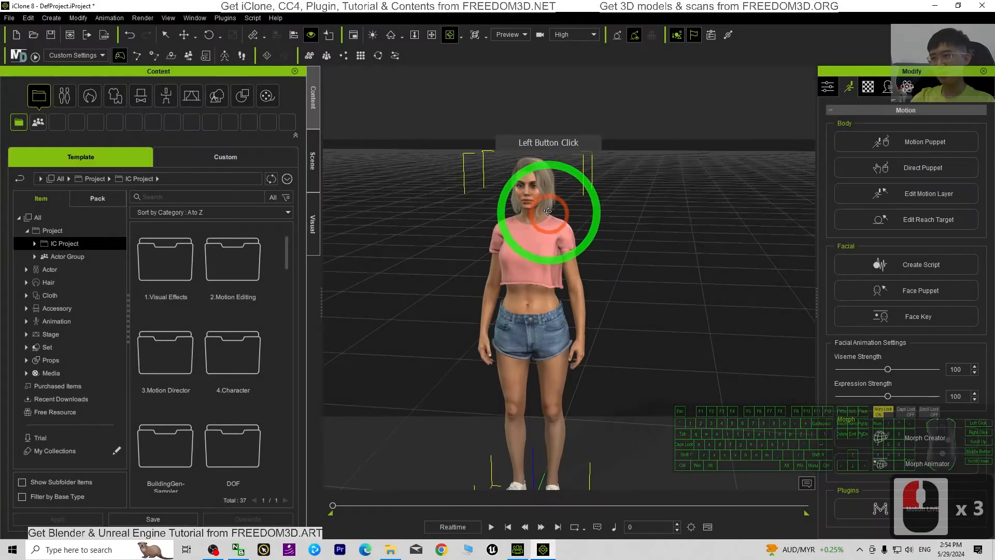
Select the camila default character and open Morph Animator for it
left_click(535, 200)
double_click(534, 201)
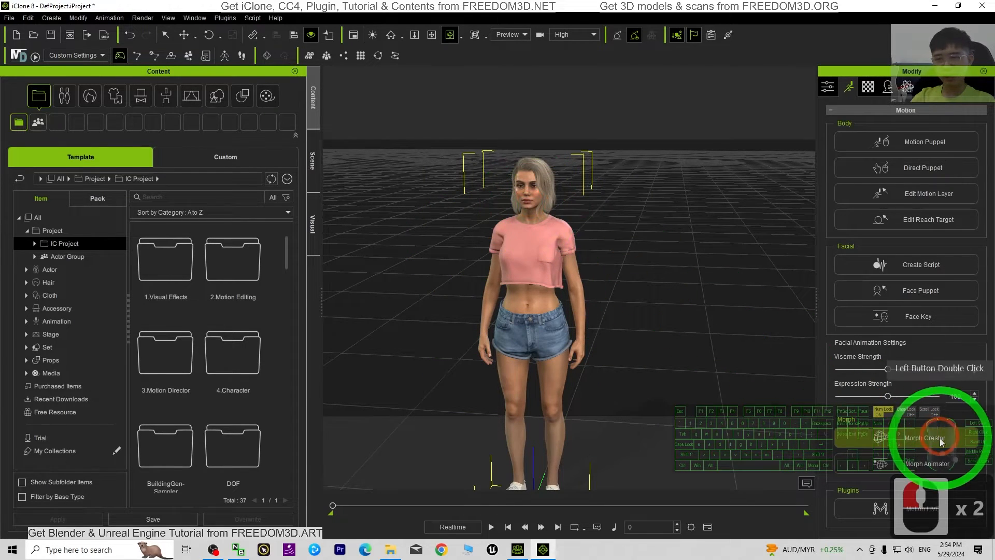
left_click(914, 462)
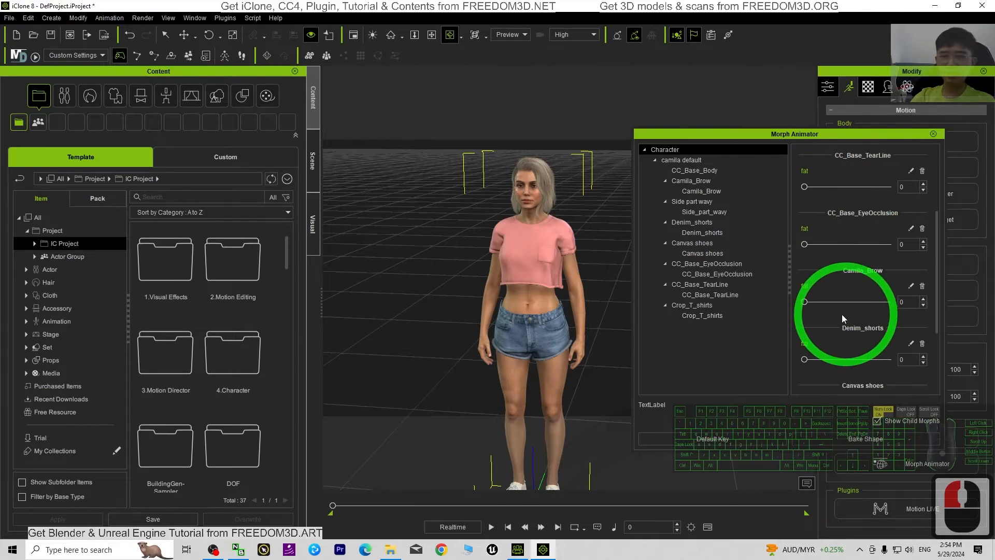
Set the fat morph to 100 for CC_Base_TearLine, CC_Base_EyeOcclusion, Camila_Brow and Denim_shorts
mouse_move(553, 275)
left_mouse_down()
mouse_move(567, 322)
mouse_move(520, 276)
mouse_move(560, 308)
mouse_move(539, 293)
mouse_move(559, 274)
left_mouse_up()
key("c")
key("x")
key("c")
left_click_drag(804, 187, 927, 199)
left_click_drag(804, 244, 925, 245)
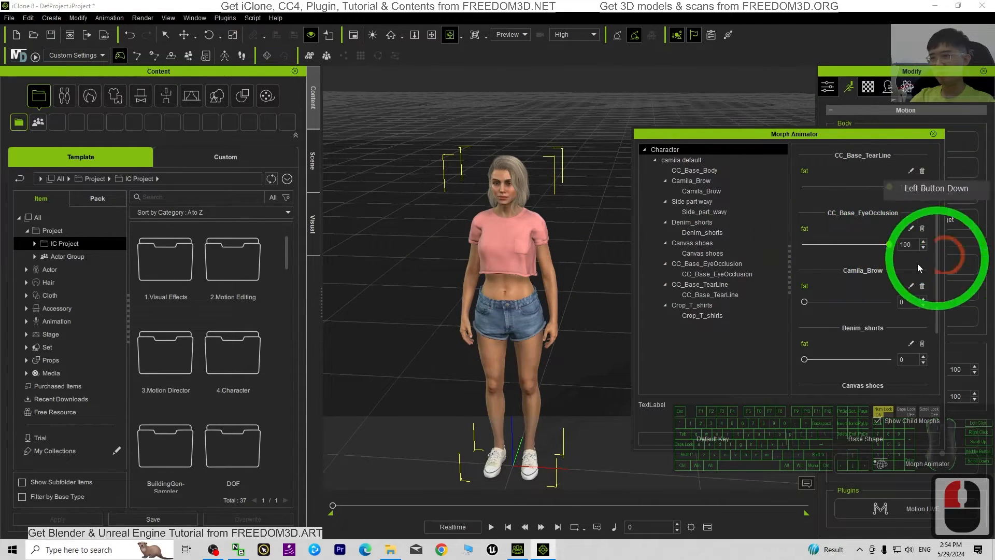
left_click_drag(805, 301, 932, 310)
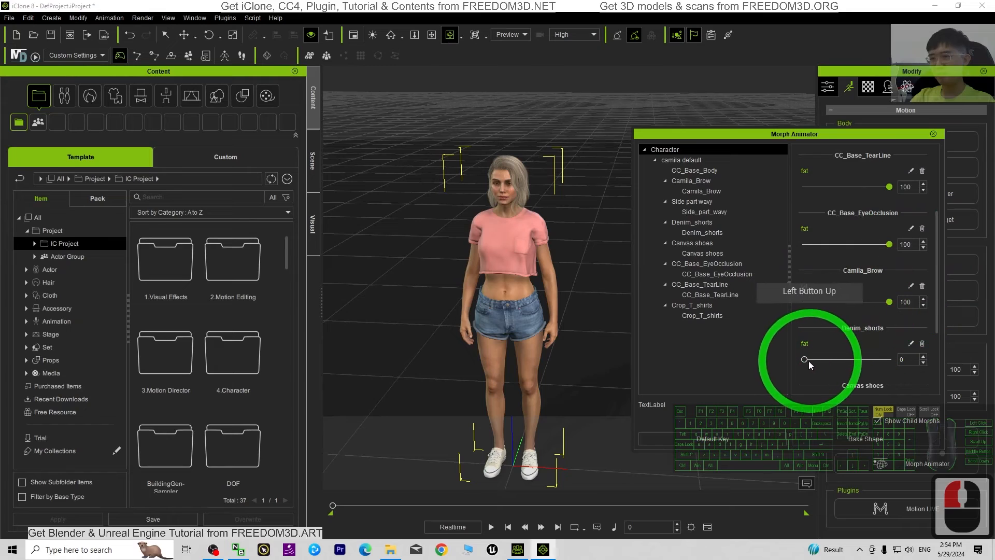
left_click_drag(804, 359, 908, 355)
Set the fat morph to 100 for Canvas shoes, Crop_T_shirts, CC_Base_Body and Side_part_wavy
scroll(907, 306, "down", 3)
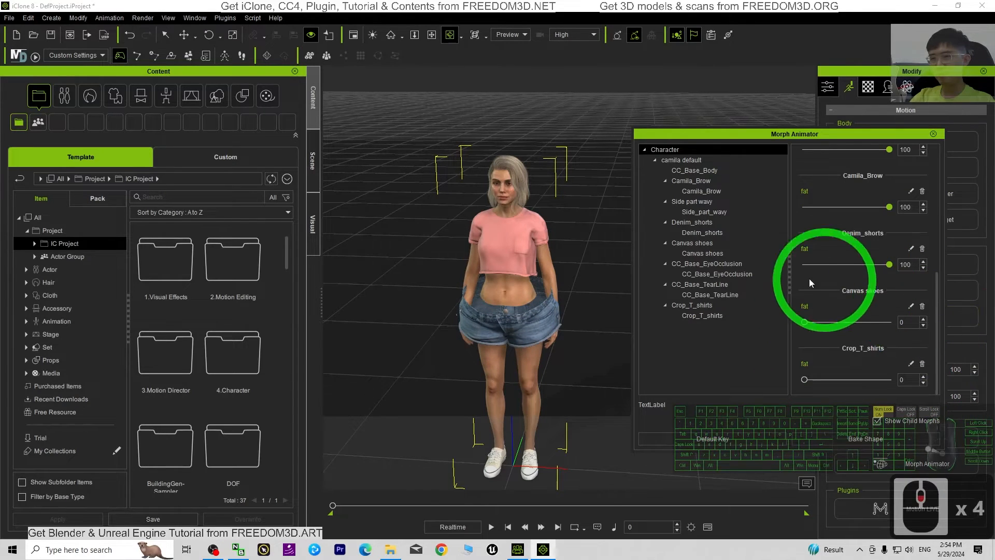
left_click_drag(804, 322, 907, 321)
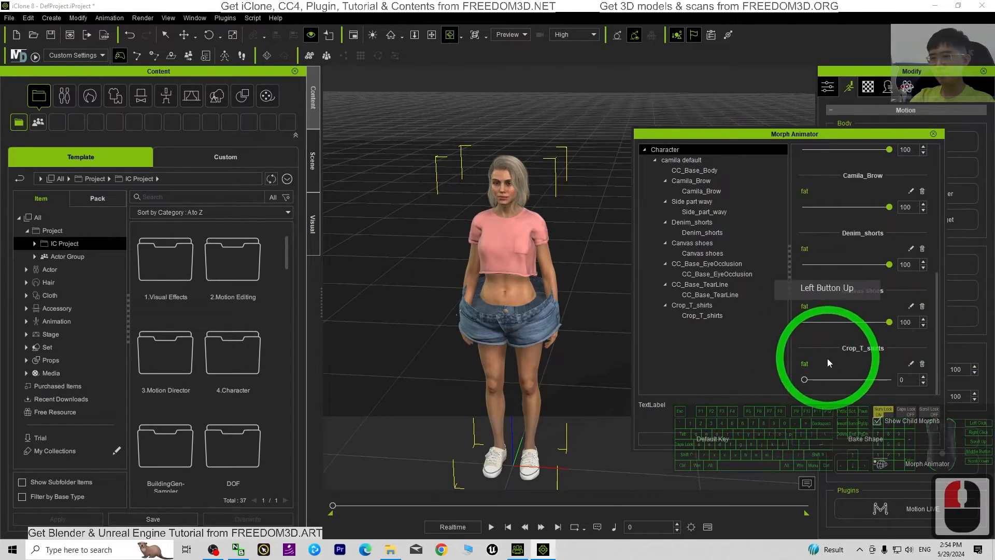
left_click_drag(804, 379, 912, 379)
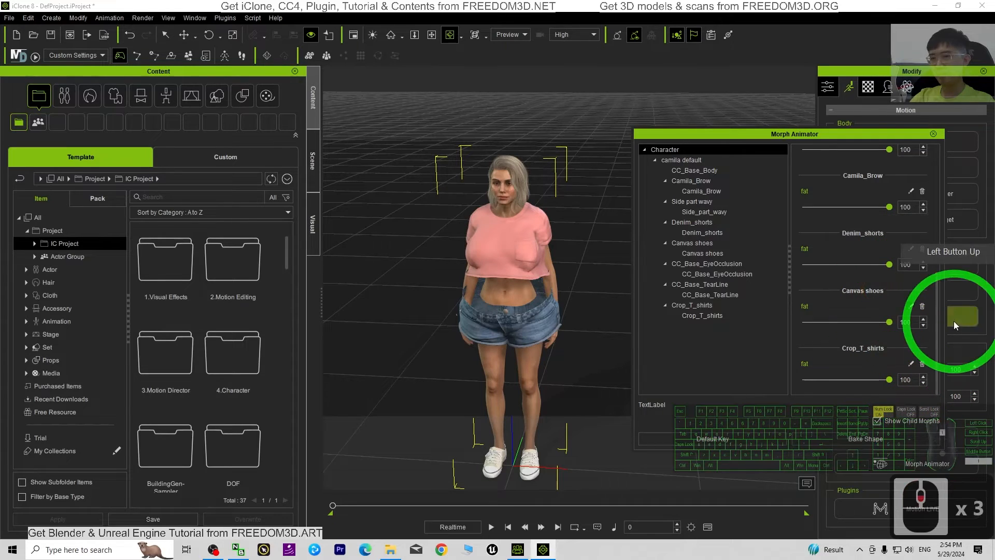
left_click_drag(937, 344, 950, 195)
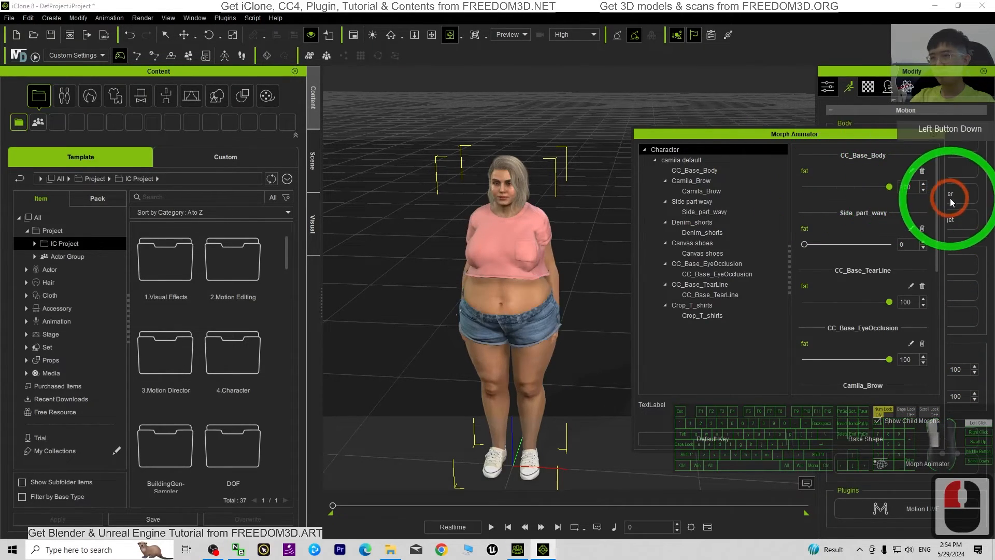
left_click_drag(820, 245, 967, 244)
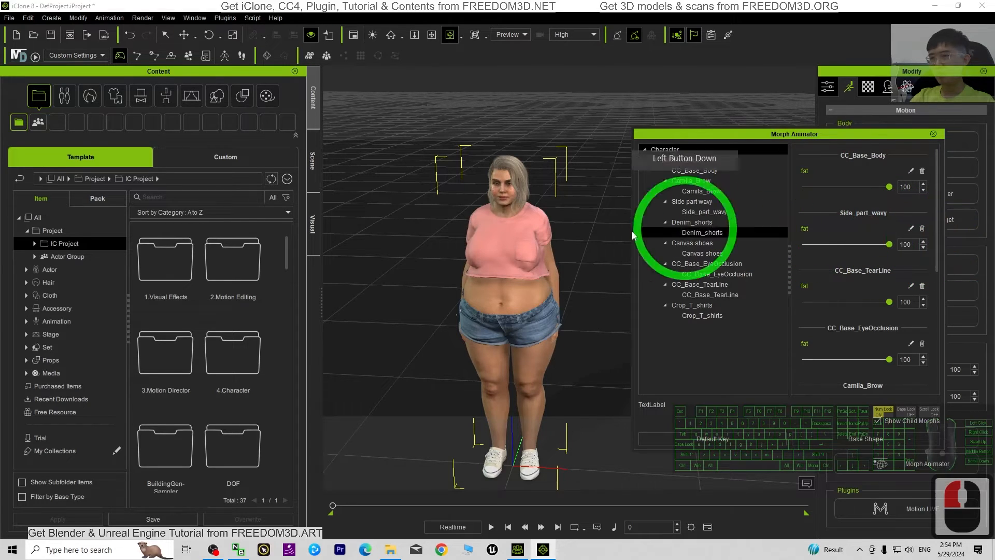
Check the heavier figure from the front, then reset all of its fat morphs to the default key
scroll(584, 249, "up", 4)
scroll(575, 254, "down", 2)
key("x")
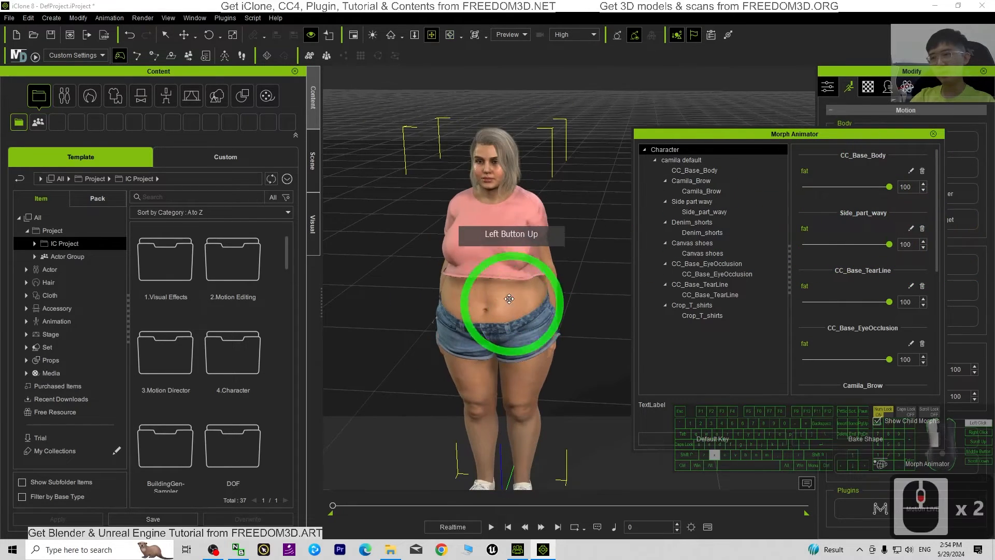
key("c")
left_click_drag(509, 299, 826, 179)
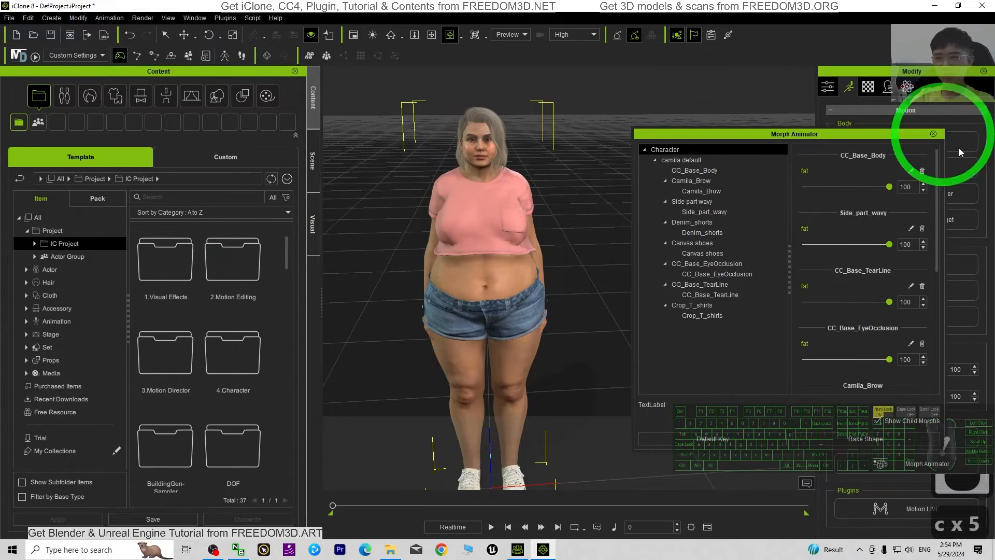
scroll(892, 291, "up", 6)
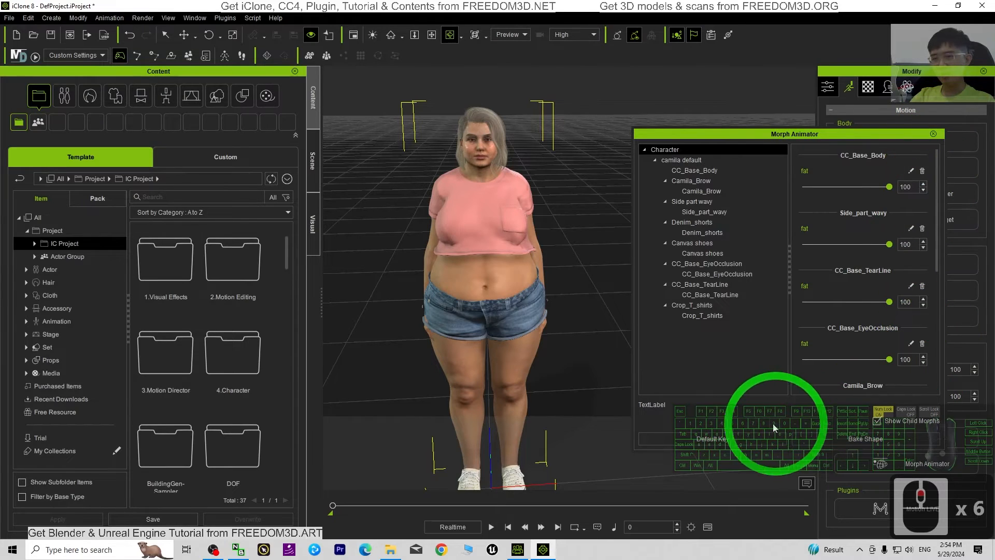
left_click(575, 261)
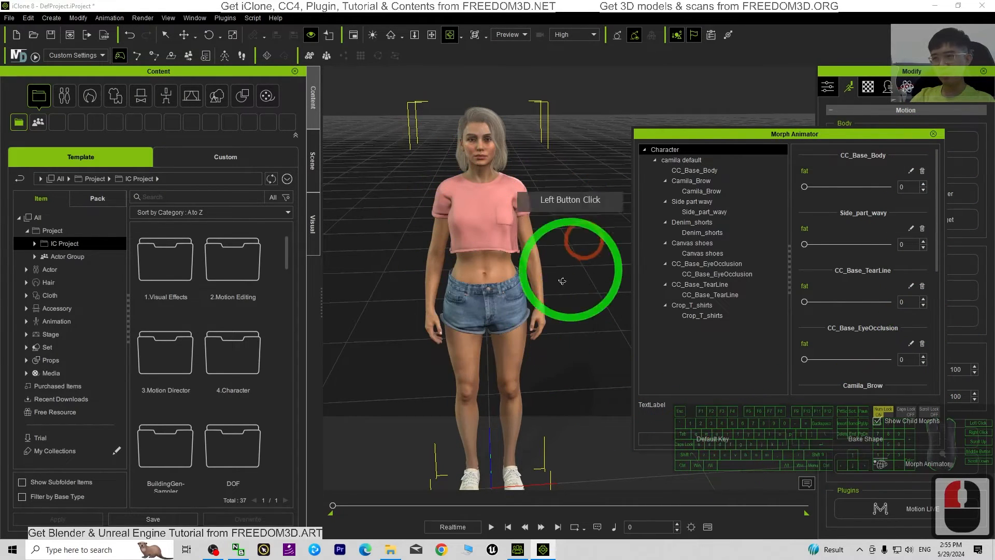
scroll(849, 200, "up", 5)
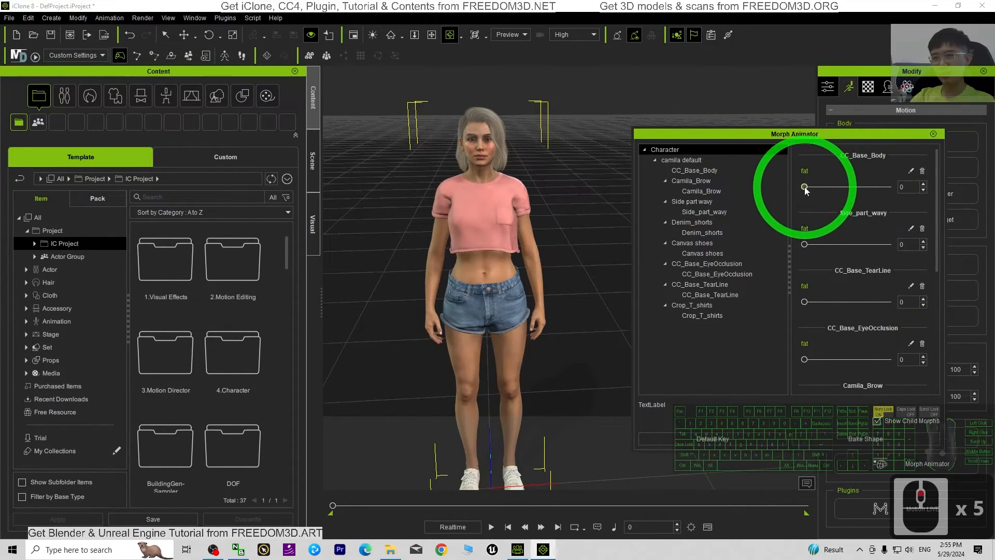
Set the fat morph to 100 for CC_Base_Body, Side_part_wavy and Denim_shorts
left_click_drag(804, 187, 933, 189)
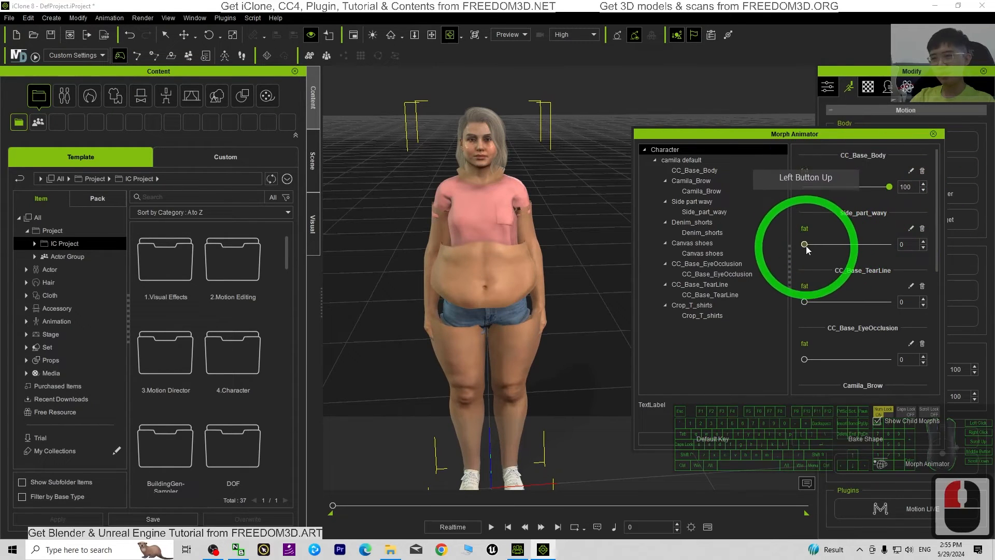
left_click_drag(805, 245, 935, 255)
scroll(852, 300, "down", 2)
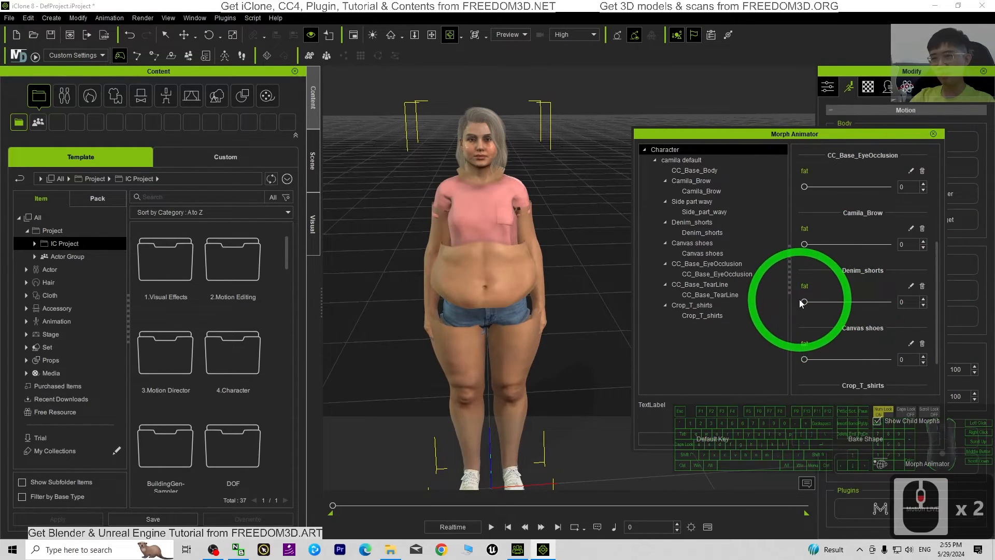
left_click_drag(800, 303, 932, 303)
left_click(906, 305)
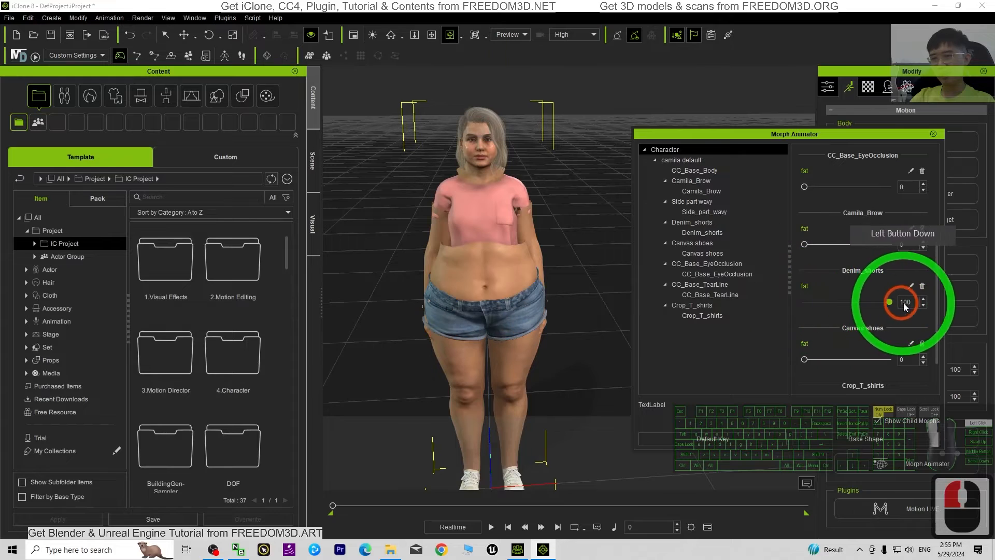
Set the fat morph to 100 for Camila_Brow, Canvas shoes and Crop_T_shirts
left_click_drag(804, 244, 897, 247)
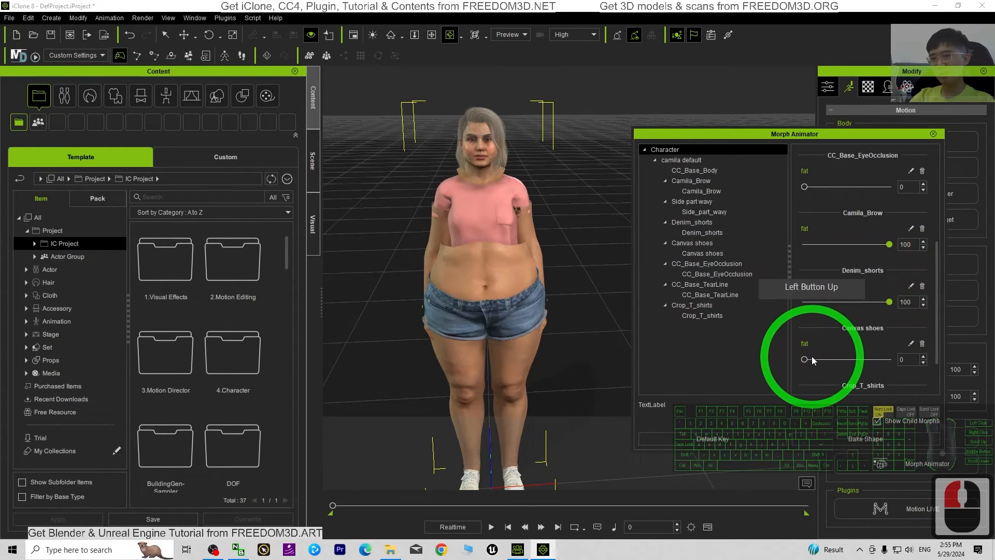
left_click_drag(804, 359, 943, 361)
scroll(881, 310, "down", 5)
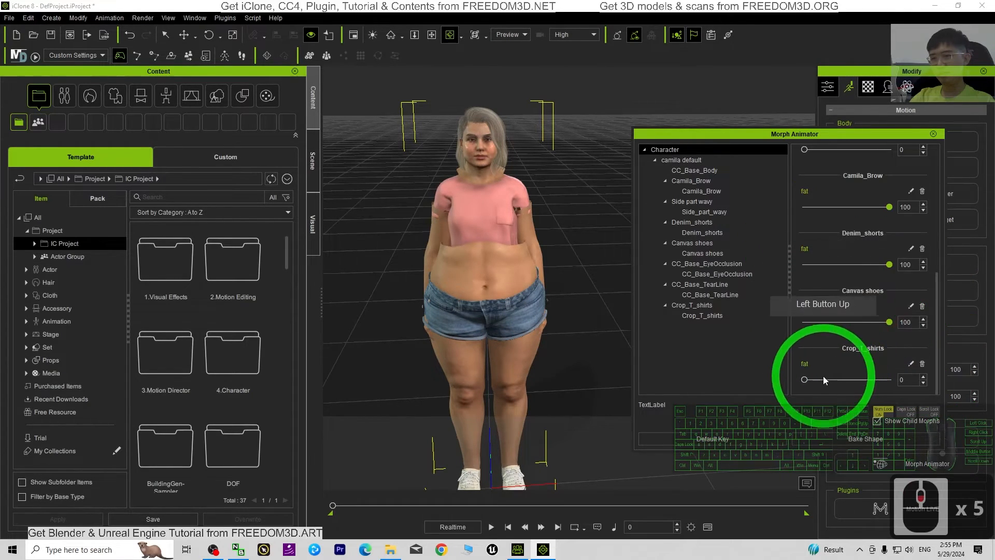
left_click_drag(803, 380, 963, 378)
Examine the morphed figure up close and compare it with the heavy version in Character Creator 4, then return to iClone
scroll(513, 255, "up", 3)
key("c")
left_click_drag(464, 296, 680, 289)
left_click_drag(541, 227, 371, 421)
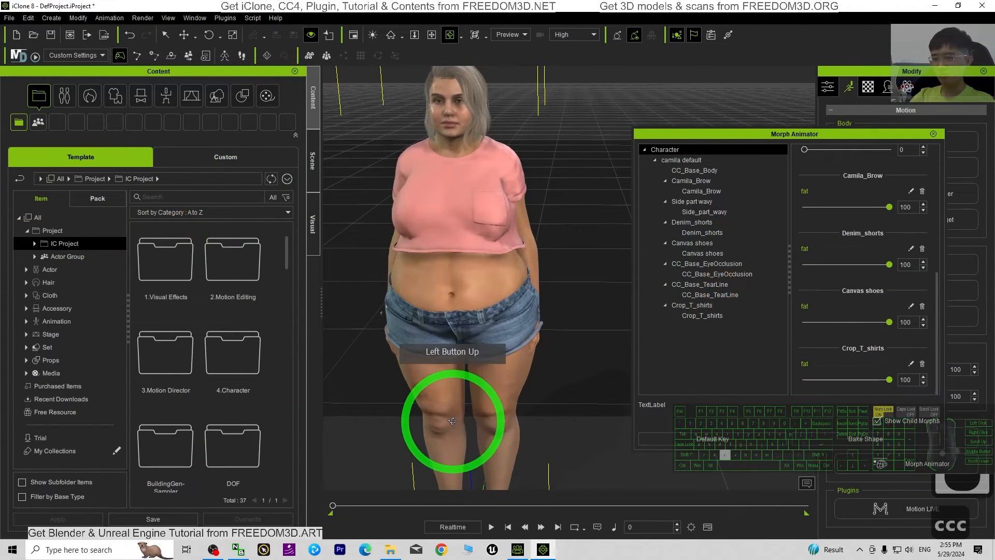
left_click(517, 549)
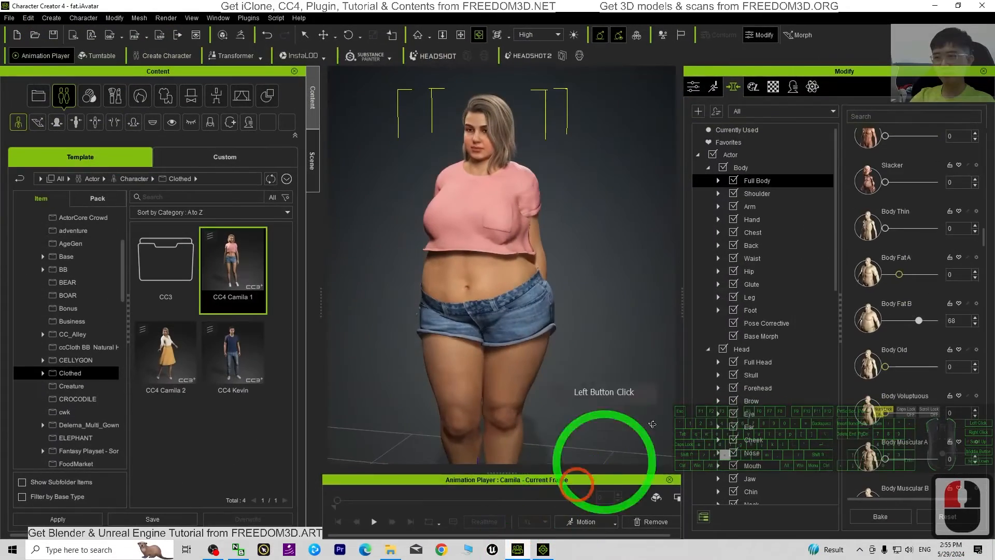
left_click(936, 4)
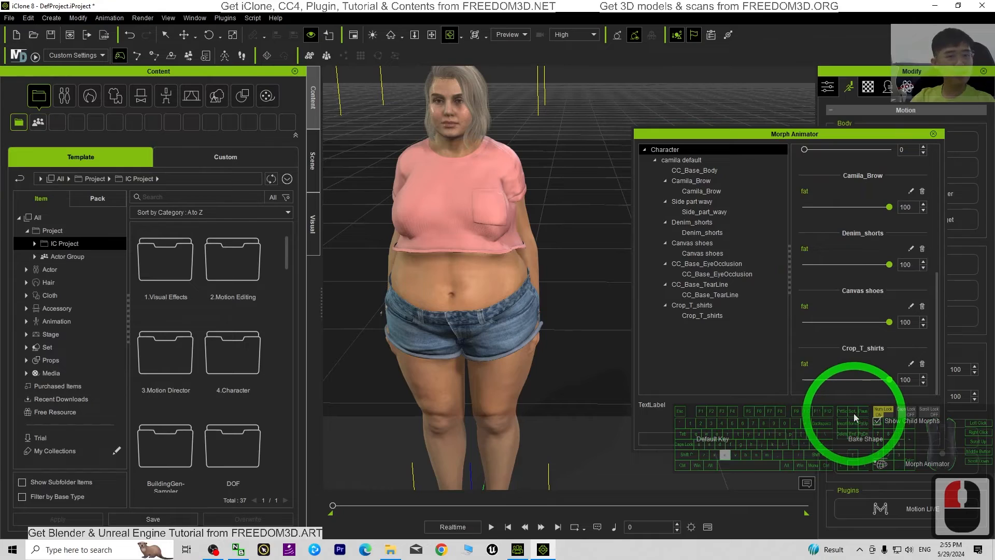
Examine the morphed character's whole figure and clothing fit from the front and side
scroll(505, 249, "down", 3)
scroll(523, 251, "up", 2)
scroll(534, 248, "down", 2)
key("x")
left_click_drag(546, 242, 418, 289)
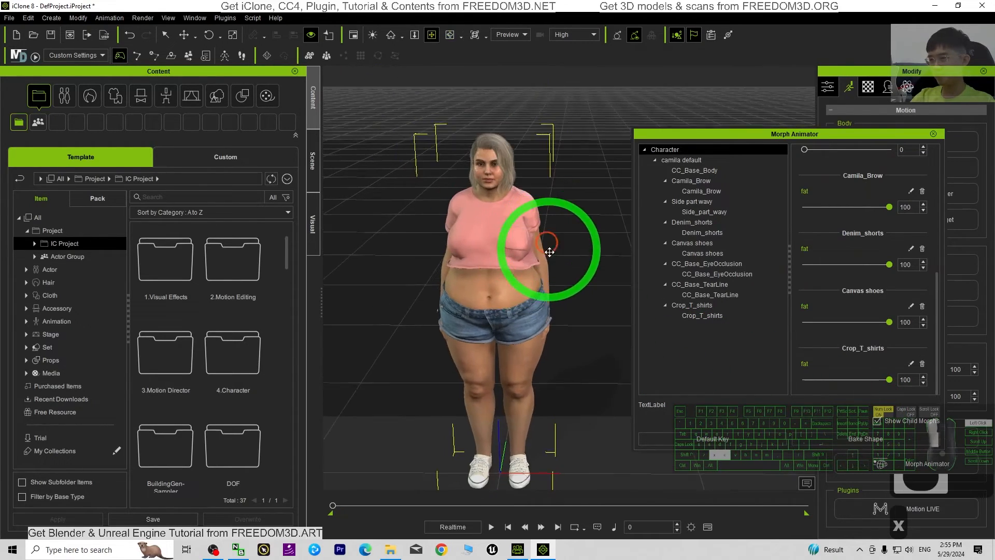
key("c")
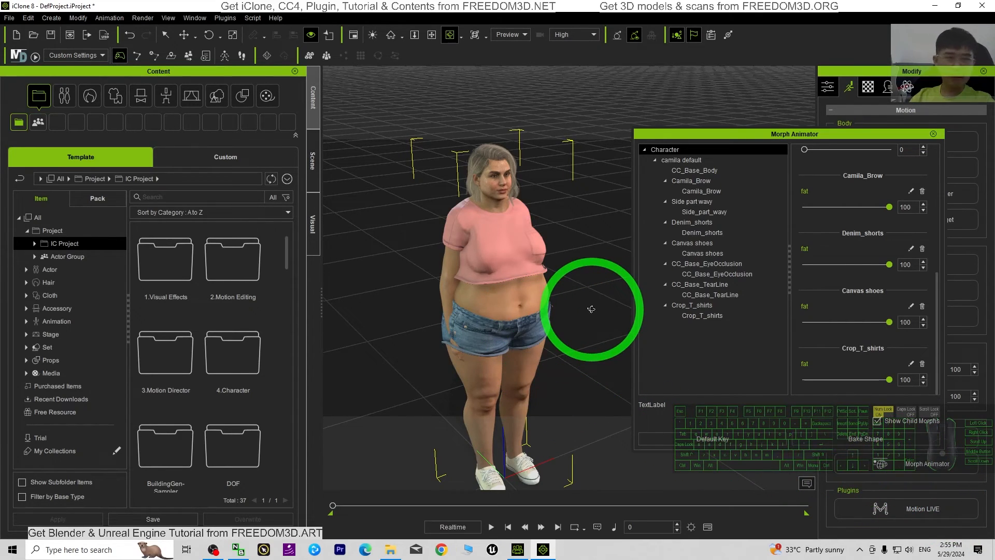
left_click_drag(596, 292, 650, 317)
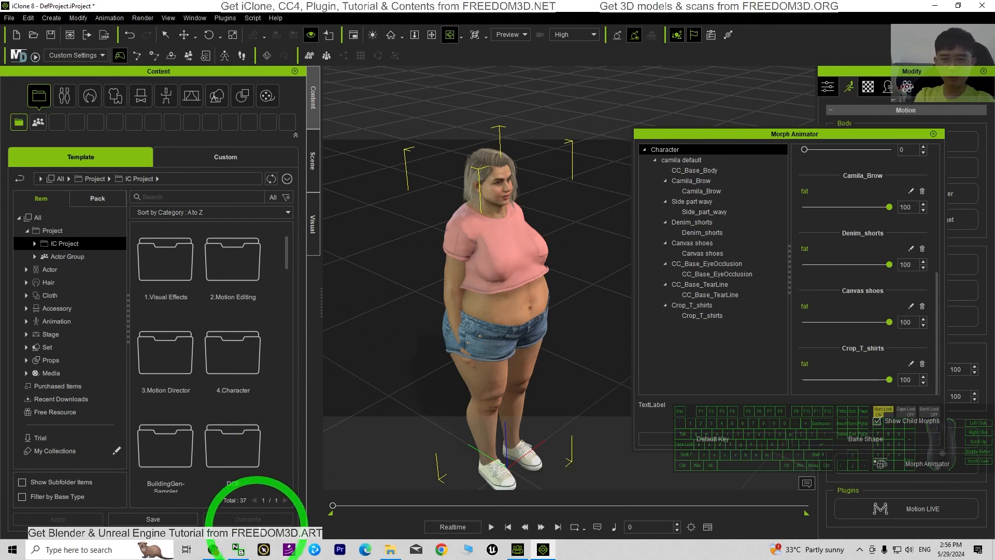
Minimise iClone to show the desktop
left_click(776, 180)
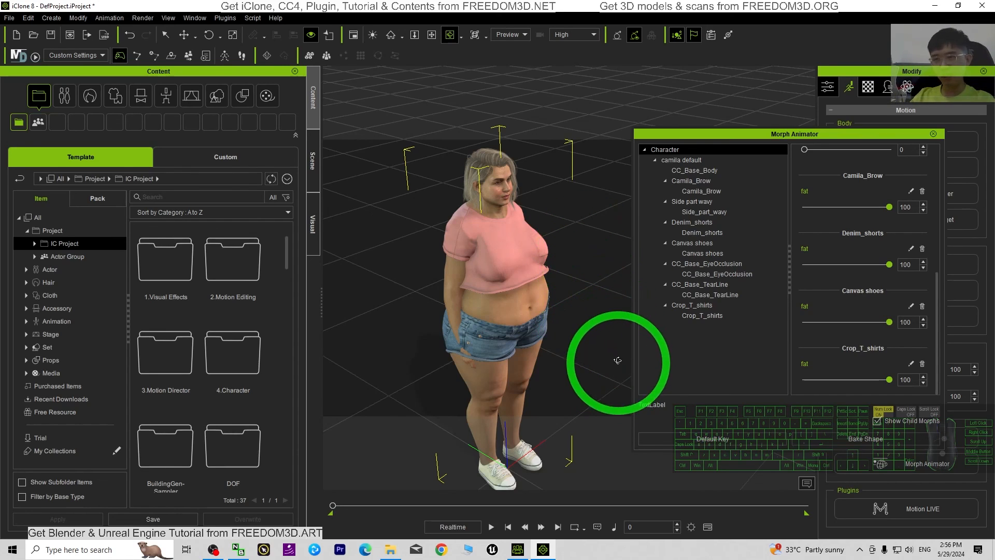
left_click_drag(590, 276, 989, 5)
left_click(932, 5)
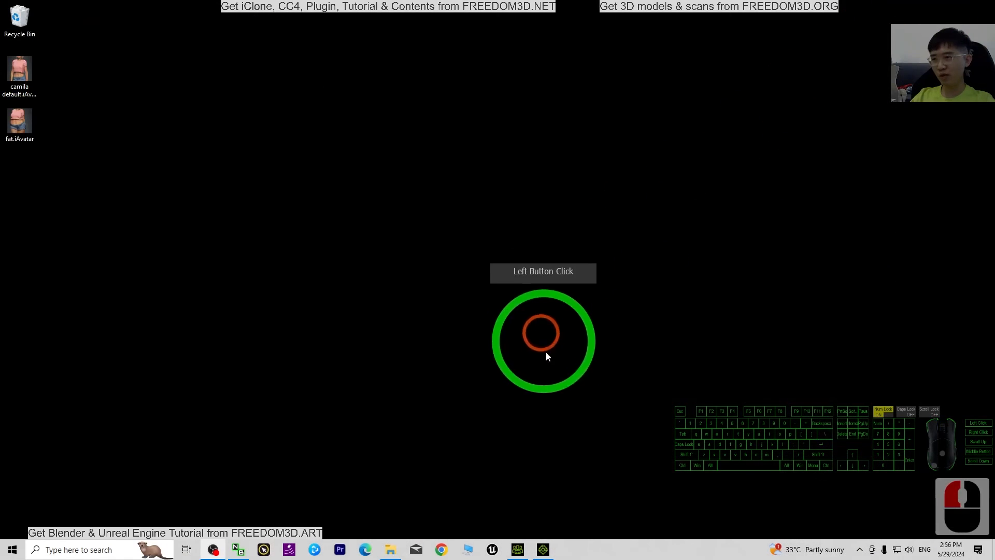